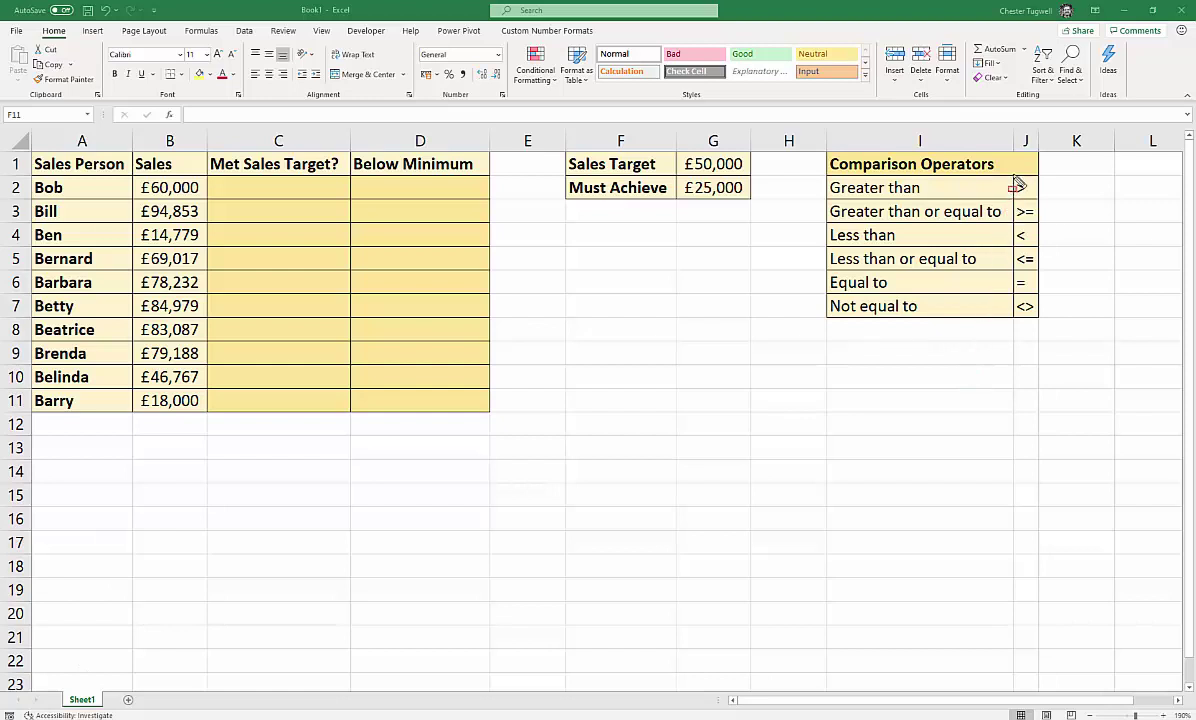
Outline the comparison operator symbols in J2:J7 with a red annotation rectangle.
{"action": "left_click_drag", "start_coordinate": [1014, 180], "coordinate": [1040, 323]}
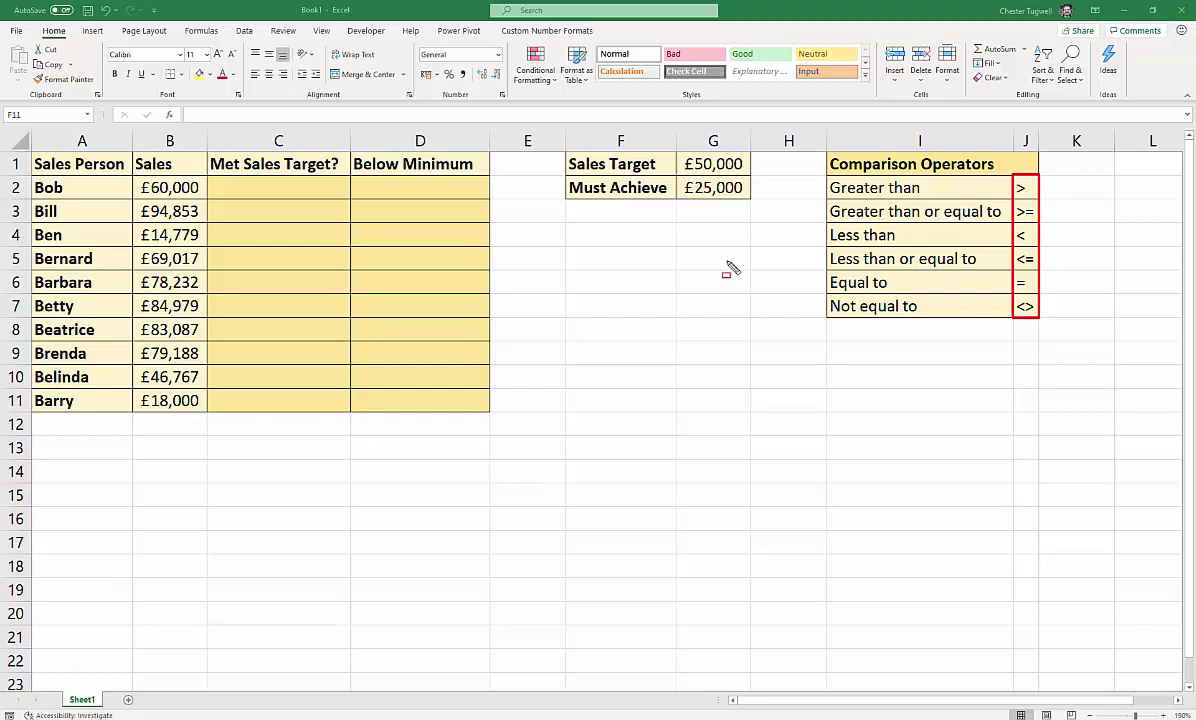
Draw red arrows at the £50,000 Sales Target in G1 and the £25,000 Must Achieve value in G2.
{"action": "left_click_drag", "start_coordinate": [805, 166], "coordinate": [757, 167]}
{"action": "left_click_drag", "start_coordinate": [802, 192], "coordinate": [758, 193]}
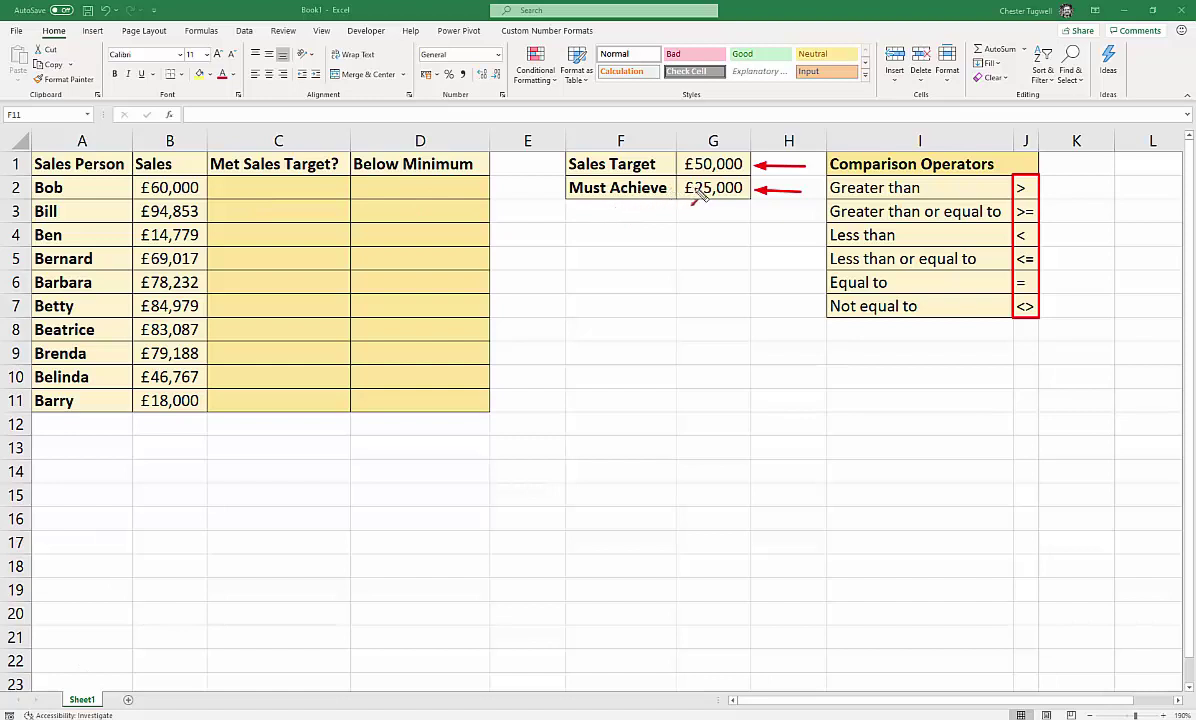
Clear the annotations and enter =B2>G1 in C2, which returns TRUE.
{"action": "key", "text": "Escape"}
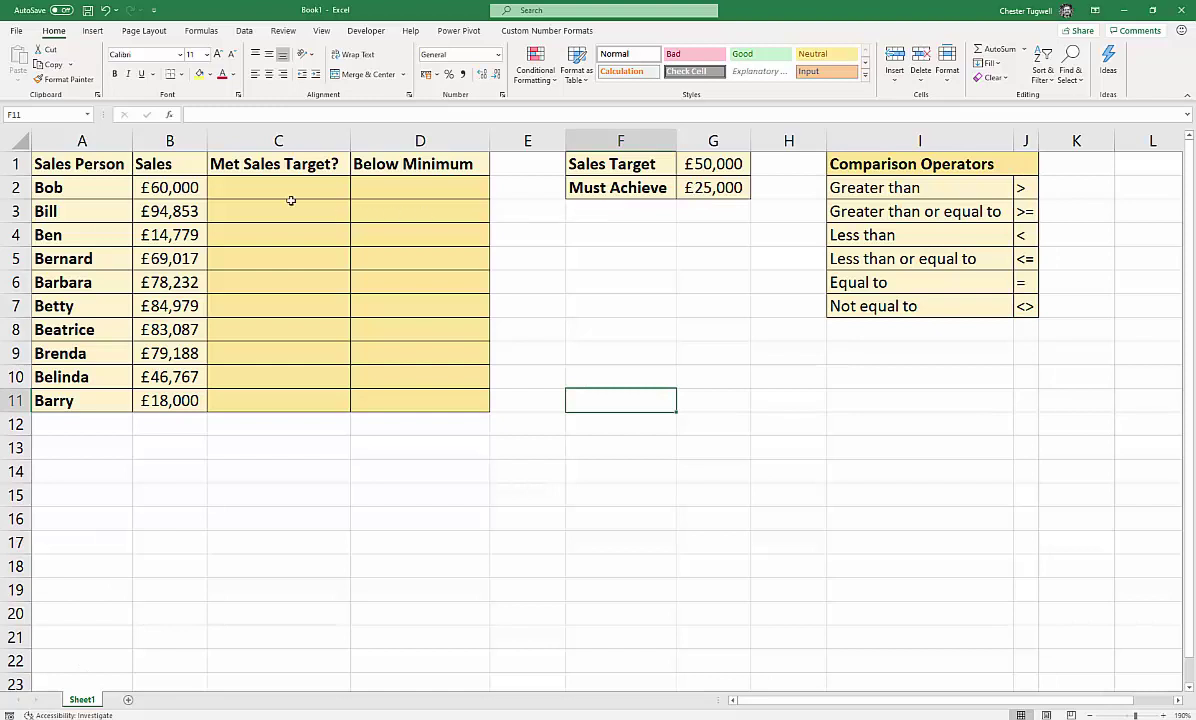
{"action": "left_click", "coordinate": [286, 191]}
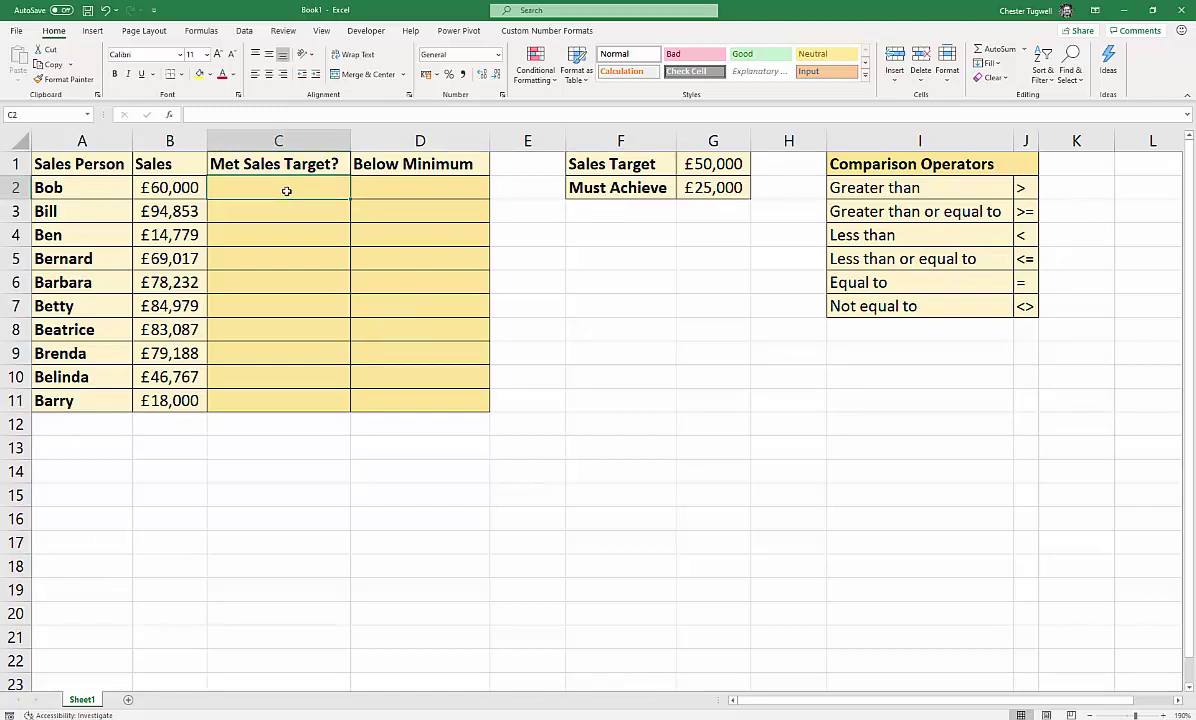
{"action": "type", "text": "="}
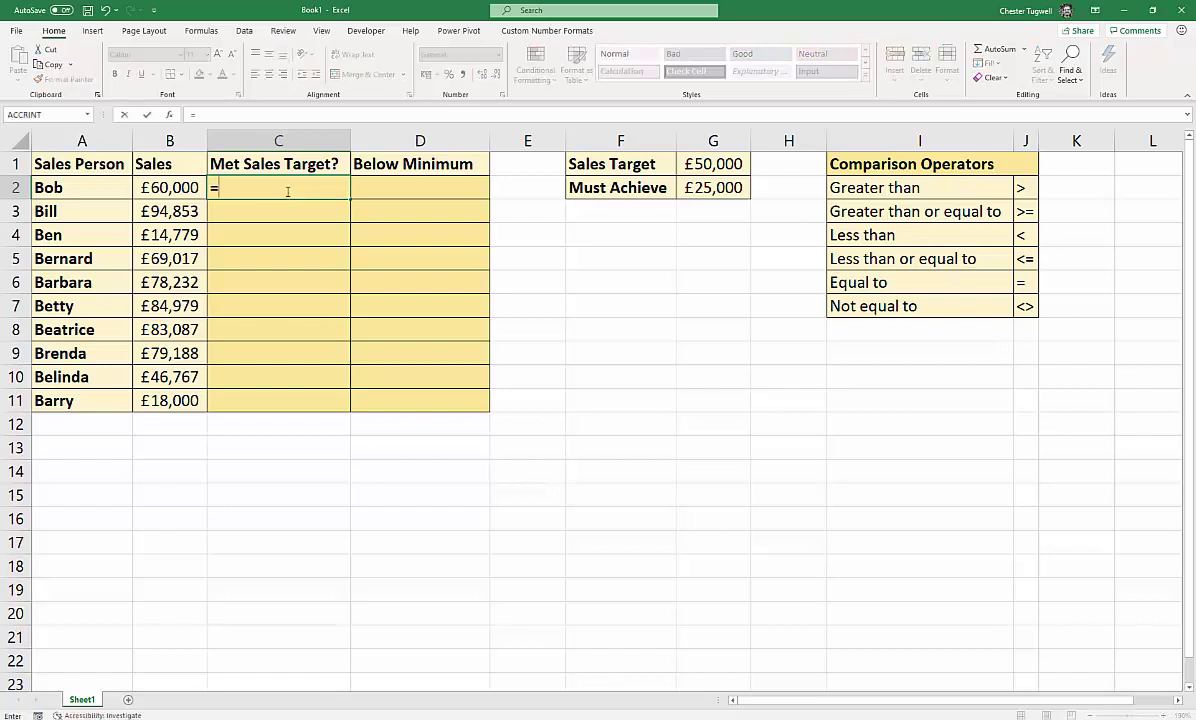
{"action": "left_click", "coordinate": [173, 188]}
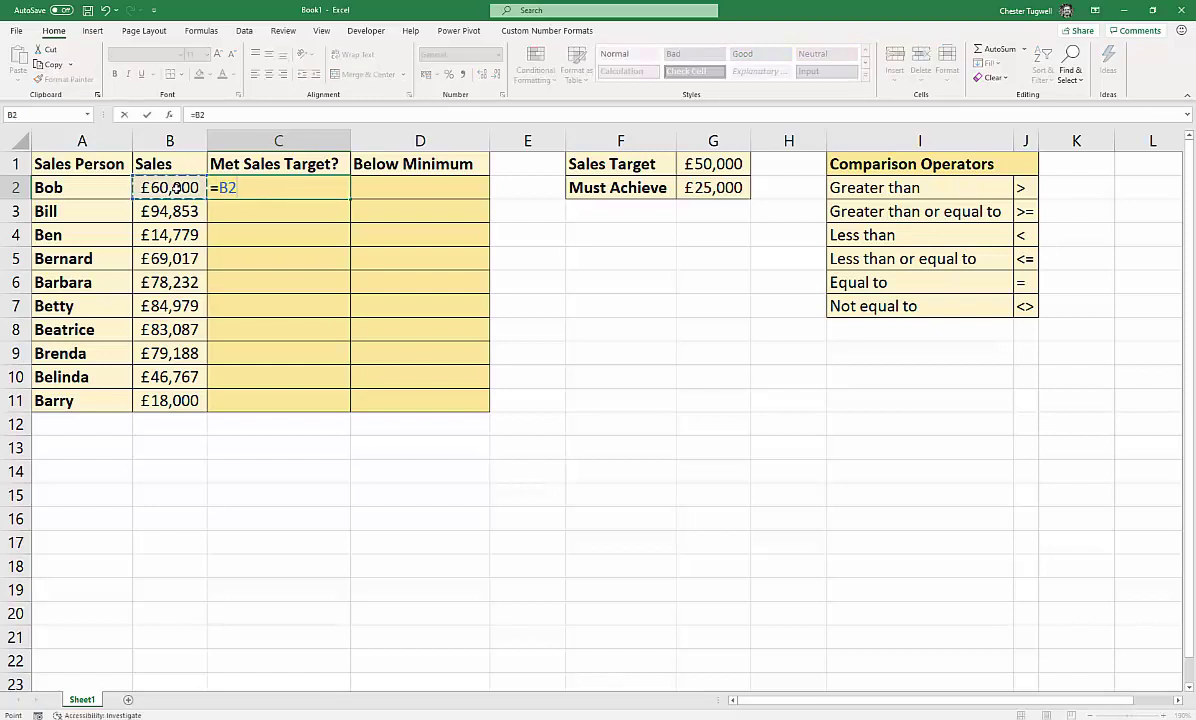
{"action": "type", "text": ">"}
{"action": "left_click", "coordinate": [706, 163]}
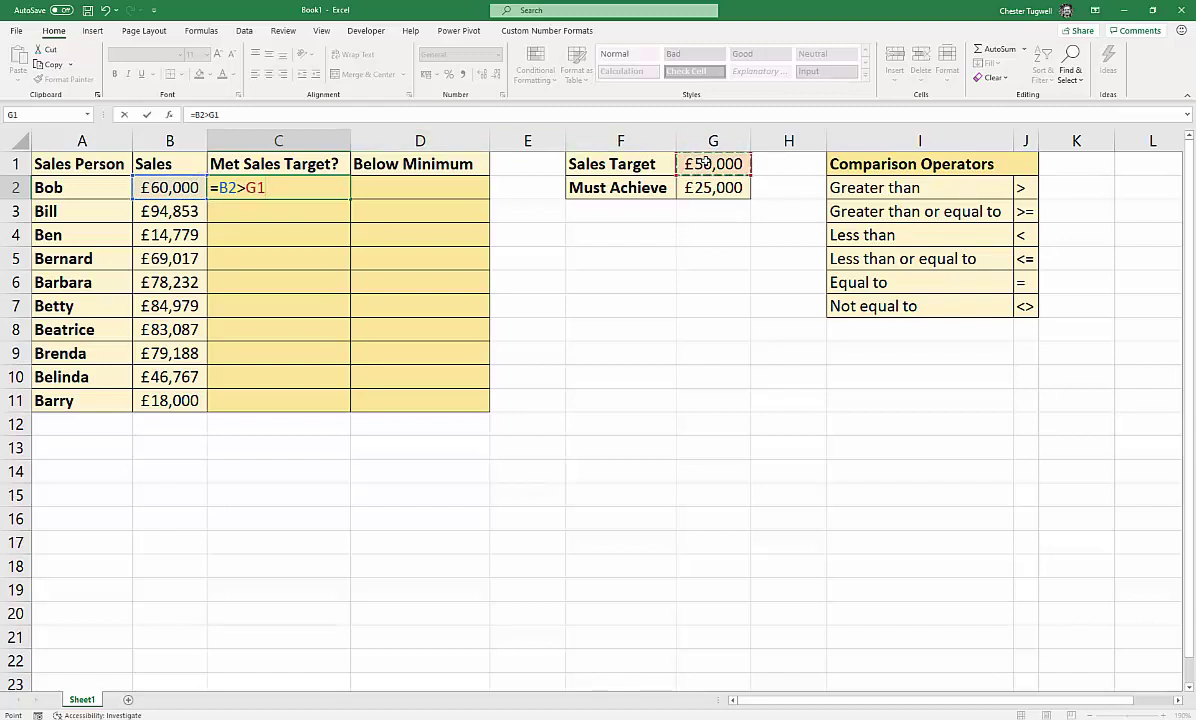
{"action": "key", "text": "Return"}
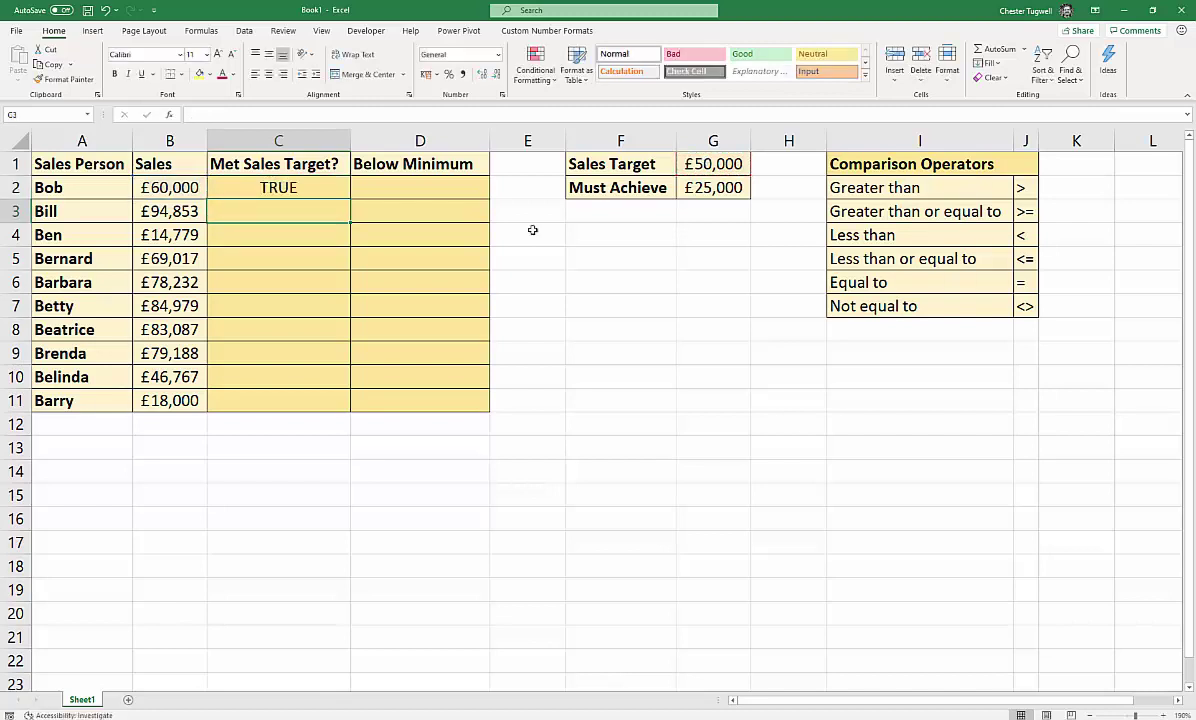
Change the sales figure in B2 to 4000, then to 50000, so C2 shows FALSE.
{"action": "left_click", "coordinate": [182, 190]}
{"action": "type", "text": "40"}
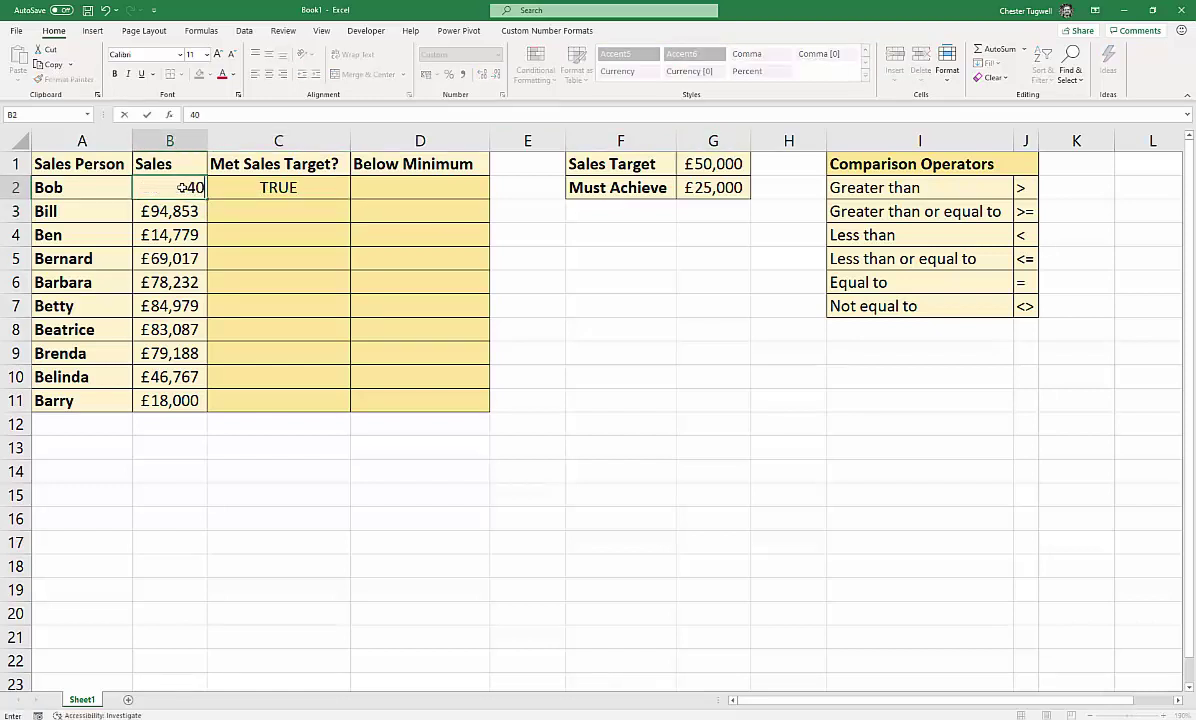
{"action": "type", "text": "000"}
{"action": "key", "text": "Return"}
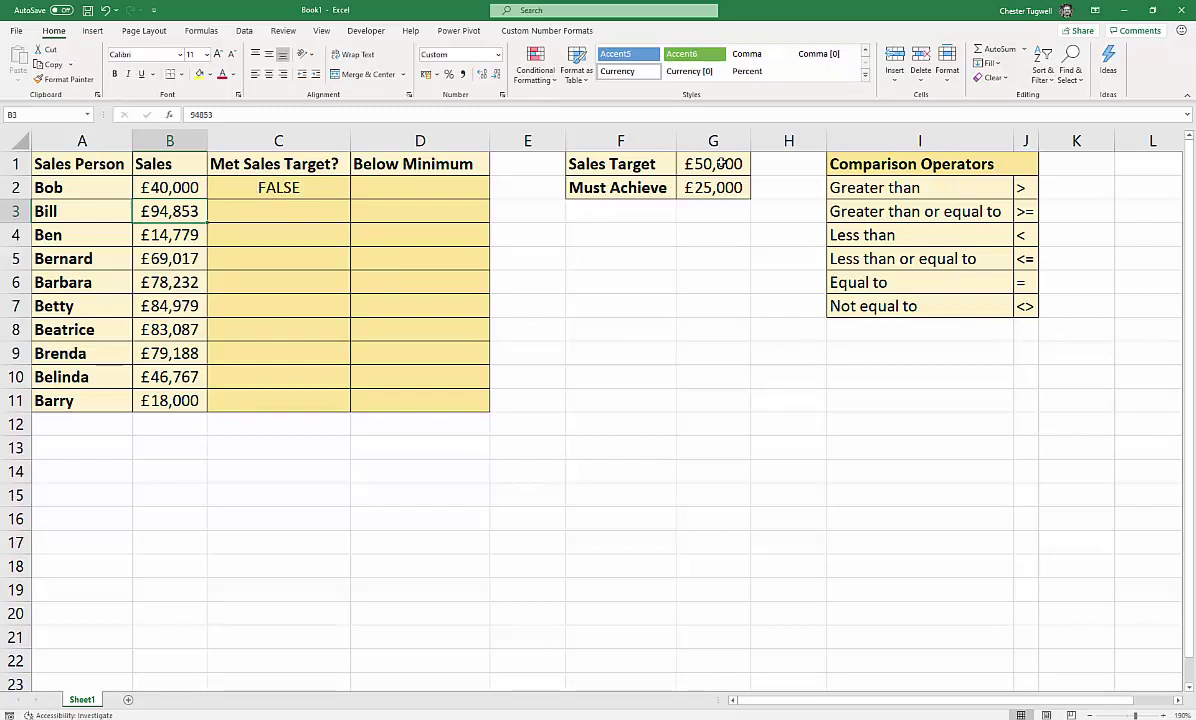
{"action": "left_click", "coordinate": [170, 188]}
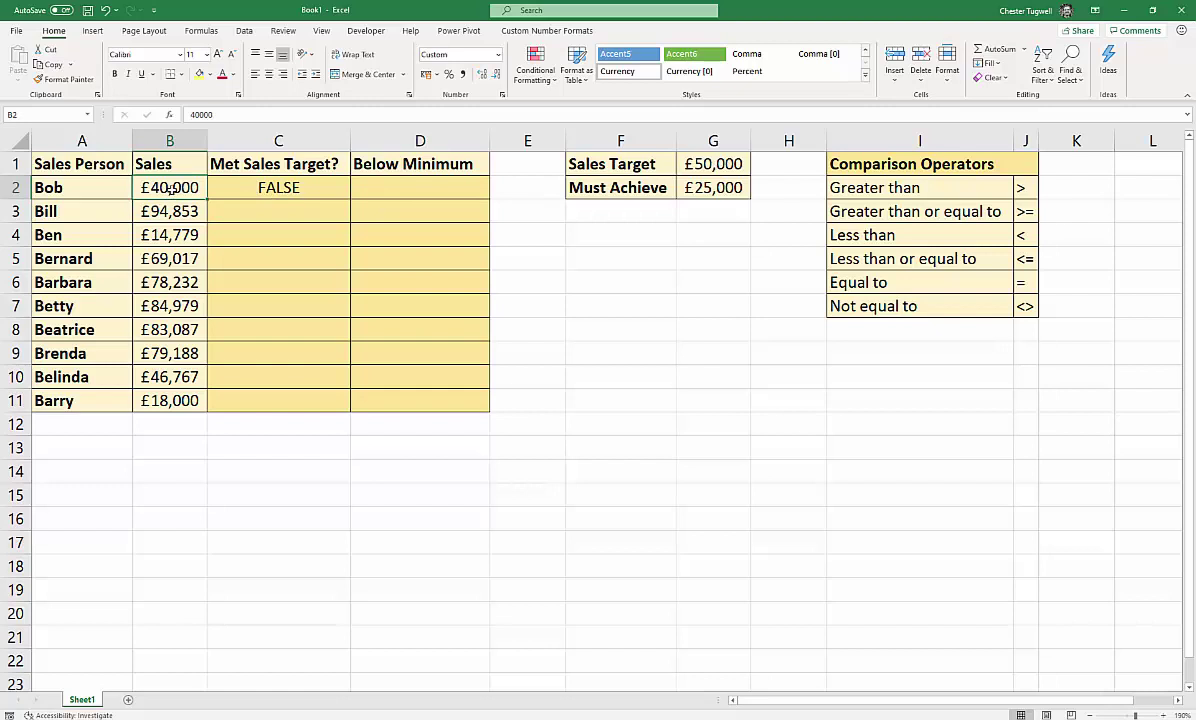
{"action": "type", "text": "50000"}
{"action": "key", "text": "Return"}
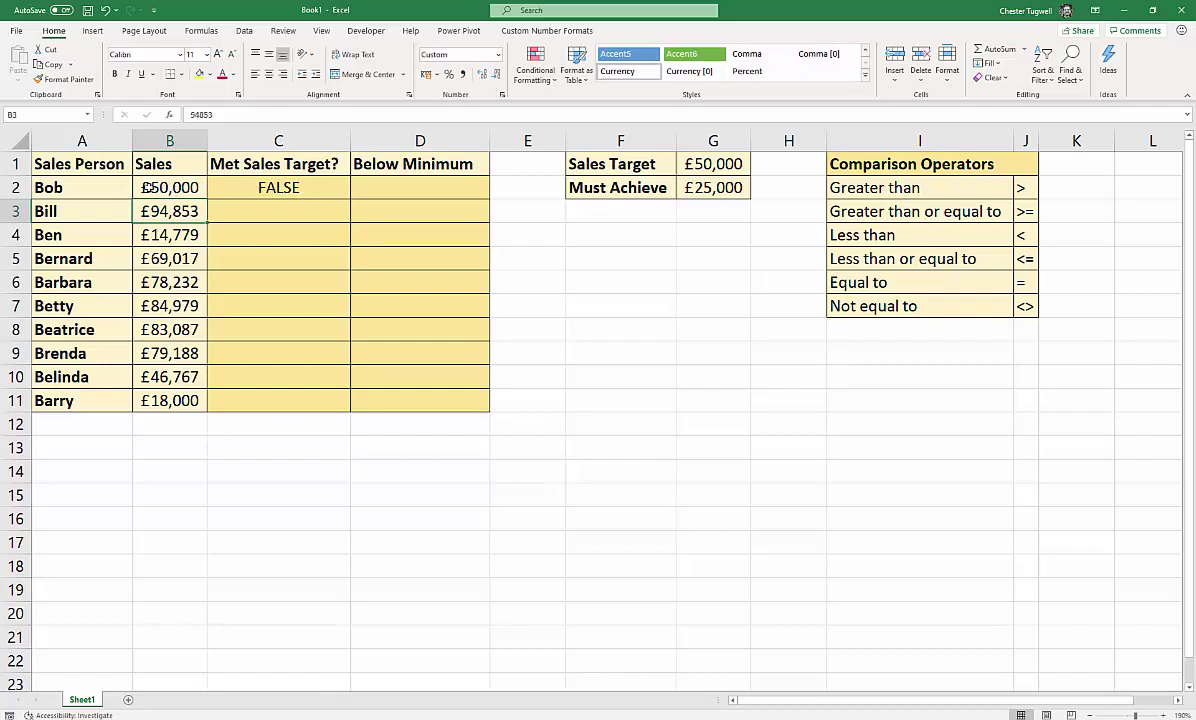
{"action": "left_click", "coordinate": [272, 188]}
Change C2's formula to =B2>=G1 so £50,000 against the target returns TRUE.
{"action": "double_click", "coordinate": [272, 188]}
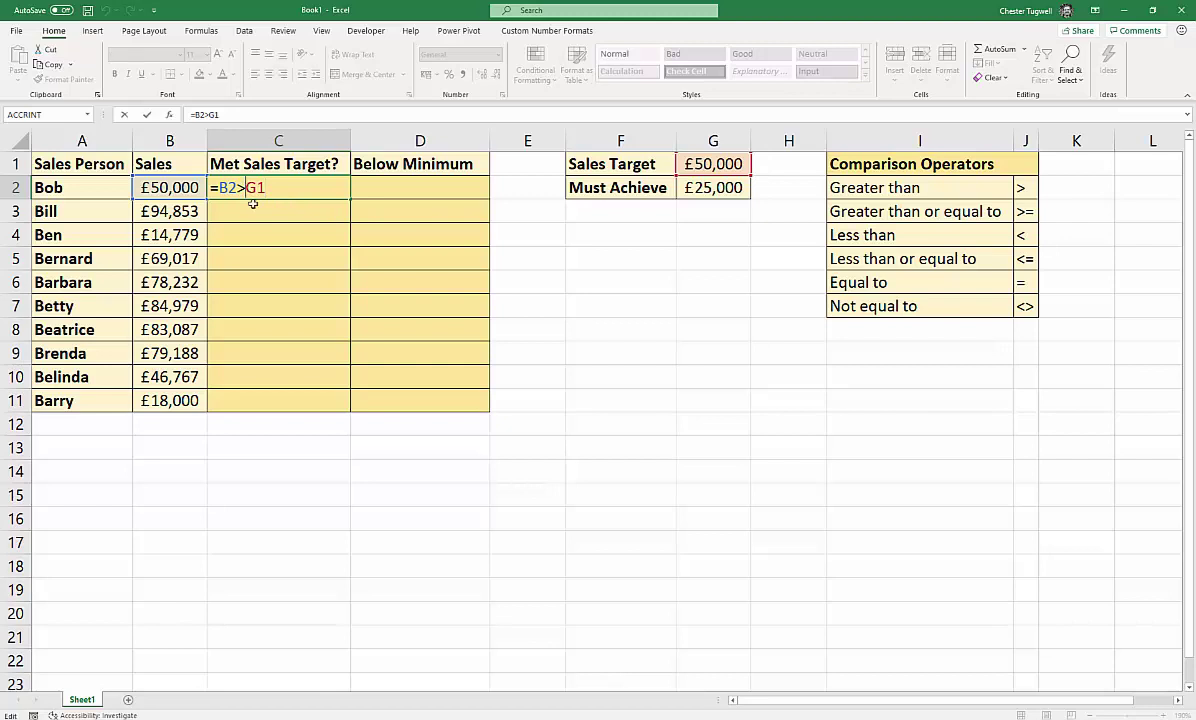
{"action": "type", "text": "="}
{"action": "key", "text": "Return"}
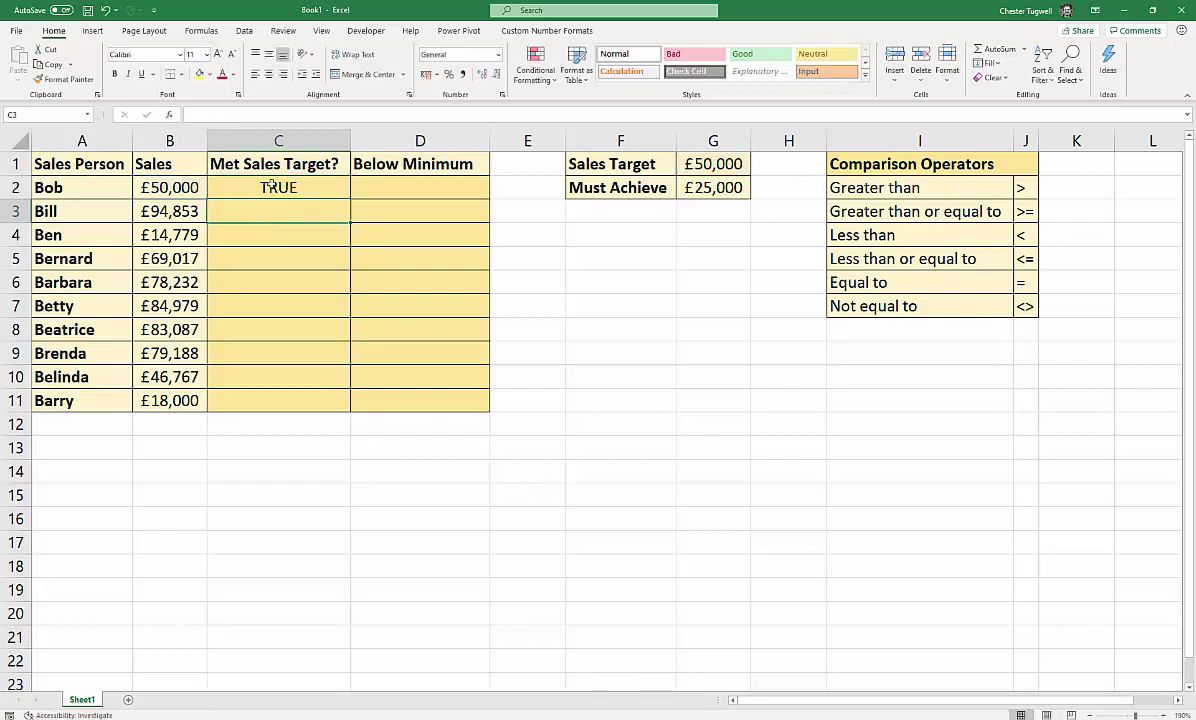
Reopen C2 to check the =B2>=G1 formula, leaving it unchanged.
{"action": "left_click", "coordinate": [273, 187]}
{"action": "double_click", "coordinate": [272, 187]}
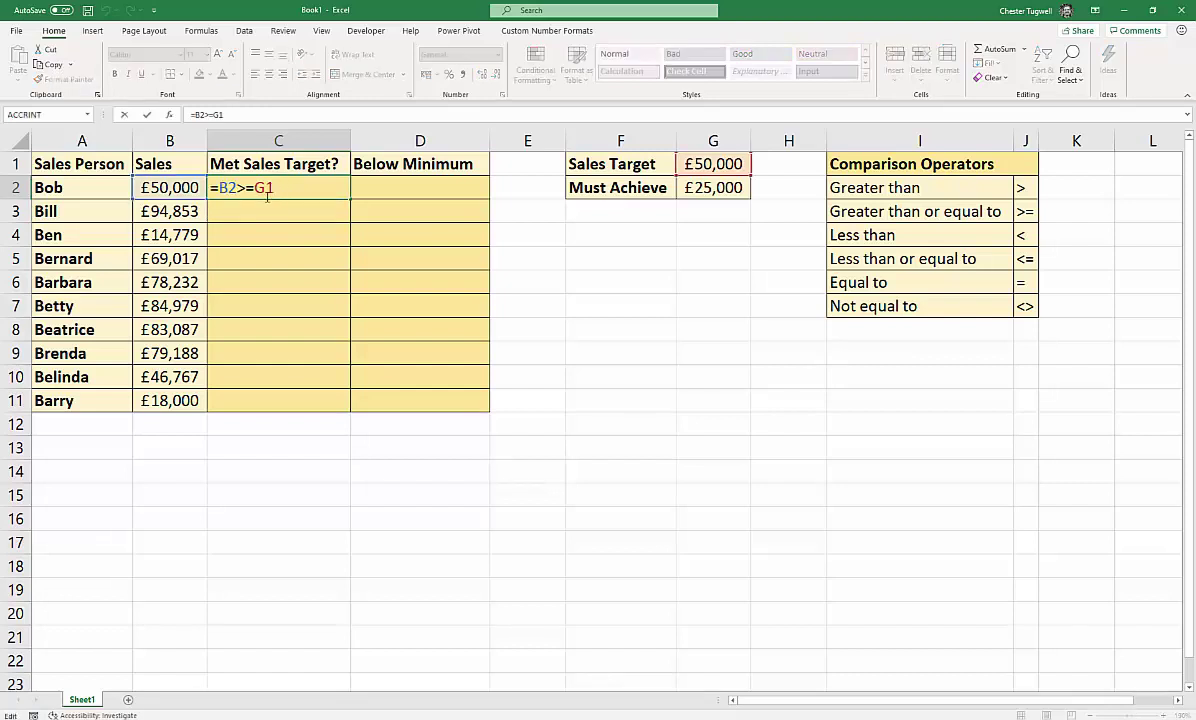
{"action": "key", "text": "Return"}
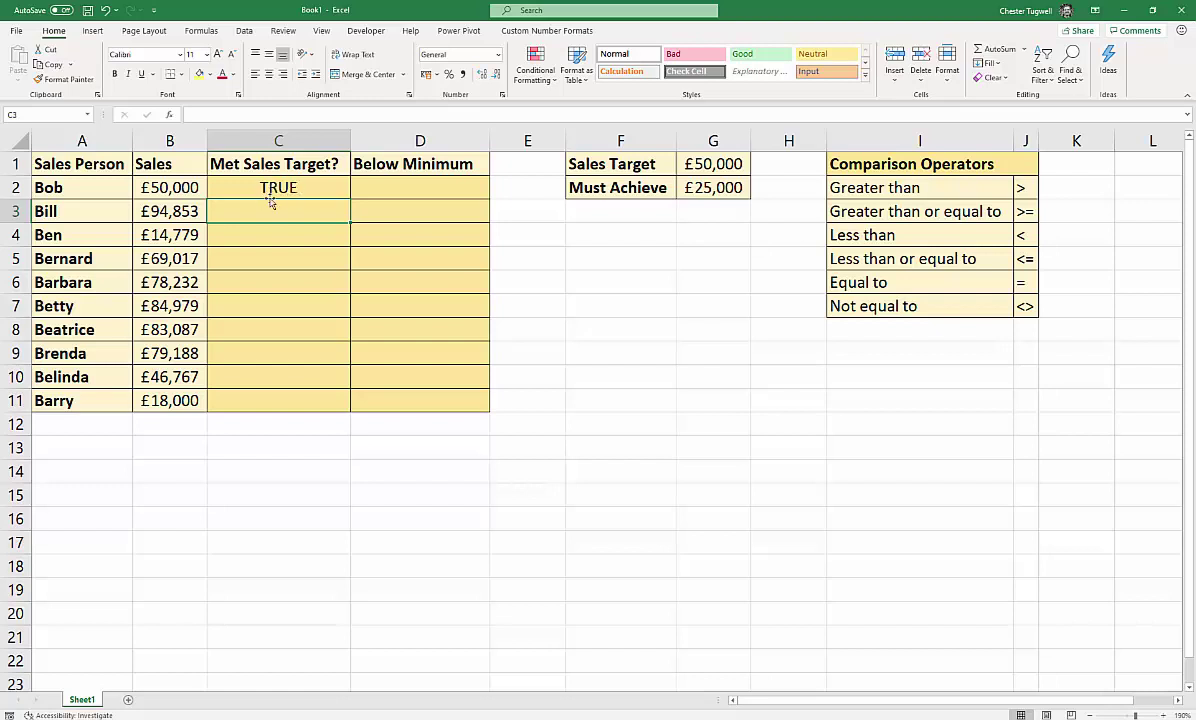
{"action": "left_click", "coordinate": [273, 190]}
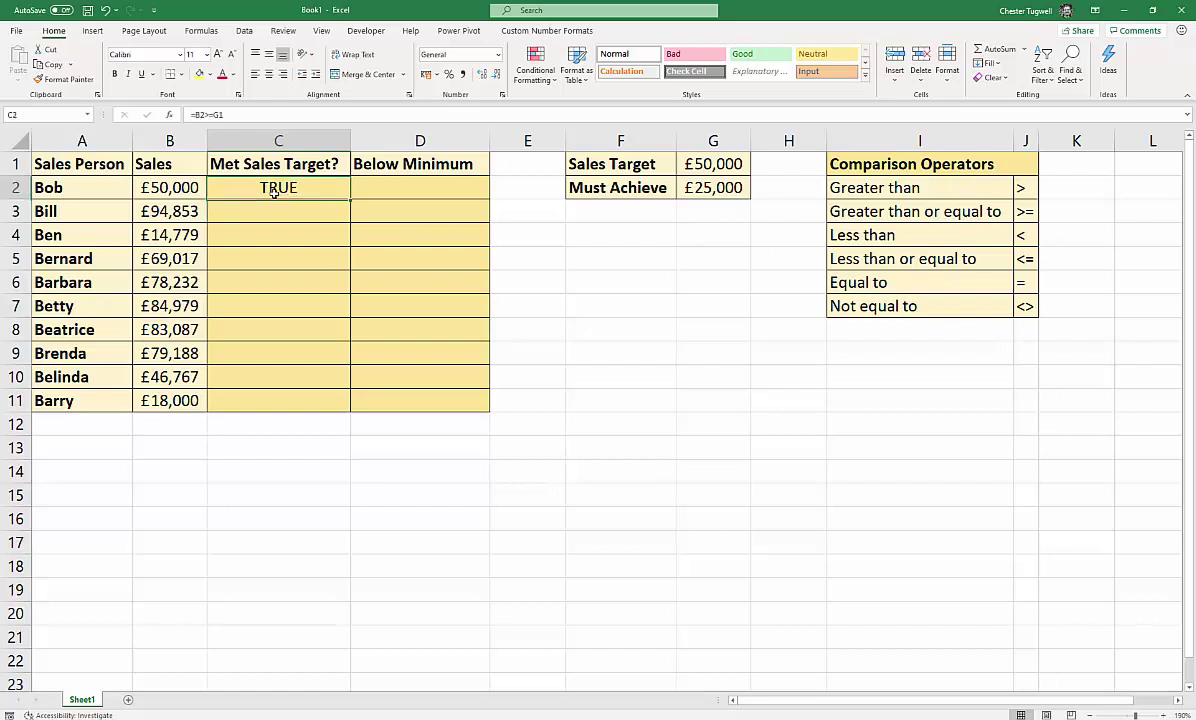
Rewrite C2 as =IF(B2>=G1,"Yes","No") so it displays Yes.
{"action": "double_click", "coordinate": [273, 190]}
{"action": "left_click", "coordinate": [218, 188]}
{"action": "type", "text": "IF"}
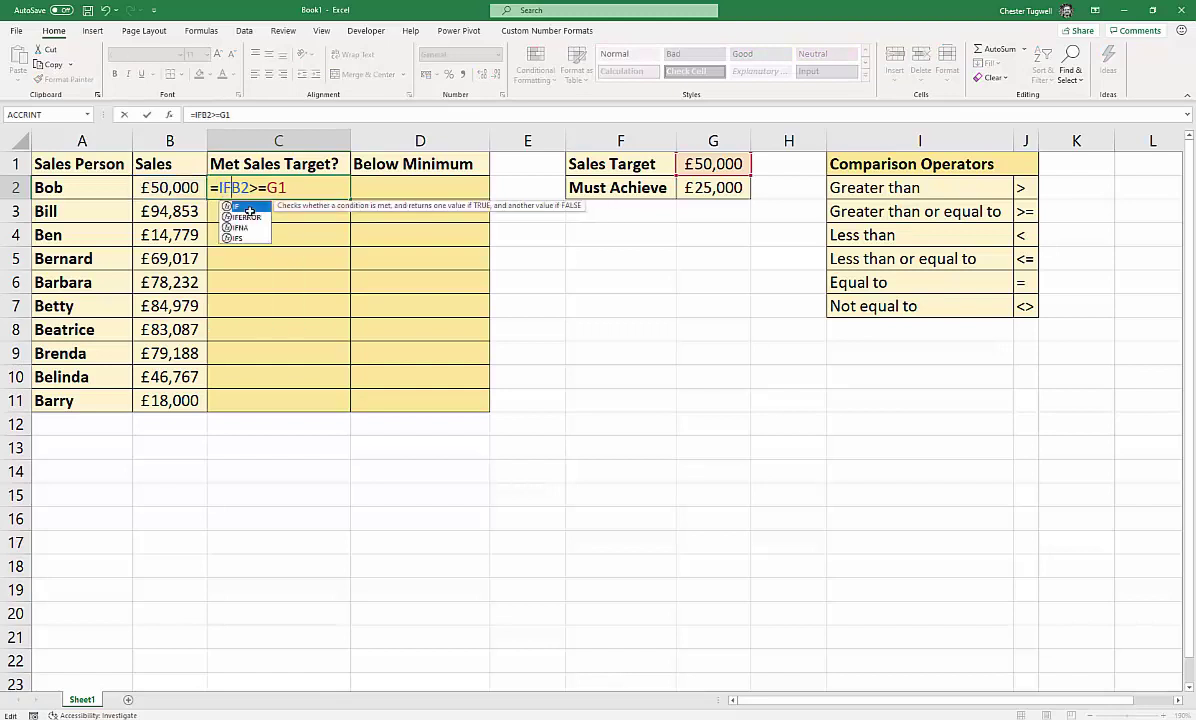
{"action": "type", "text": "("}
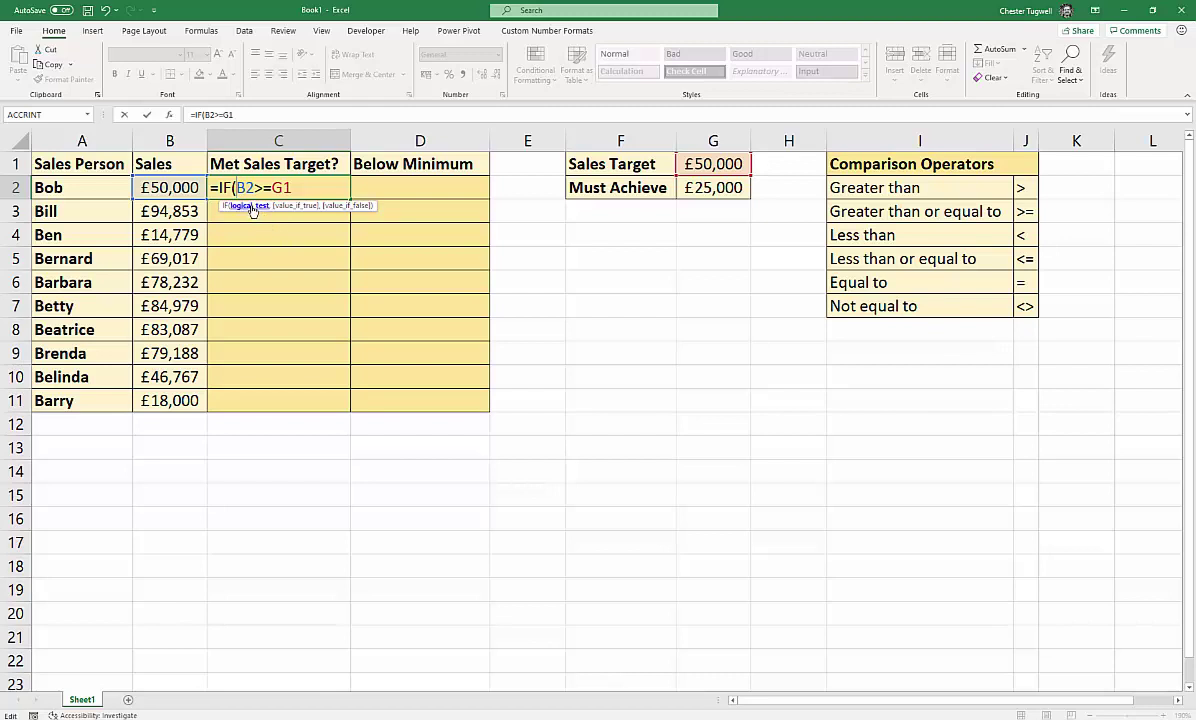
{"action": "left_click", "coordinate": [250, 206]}
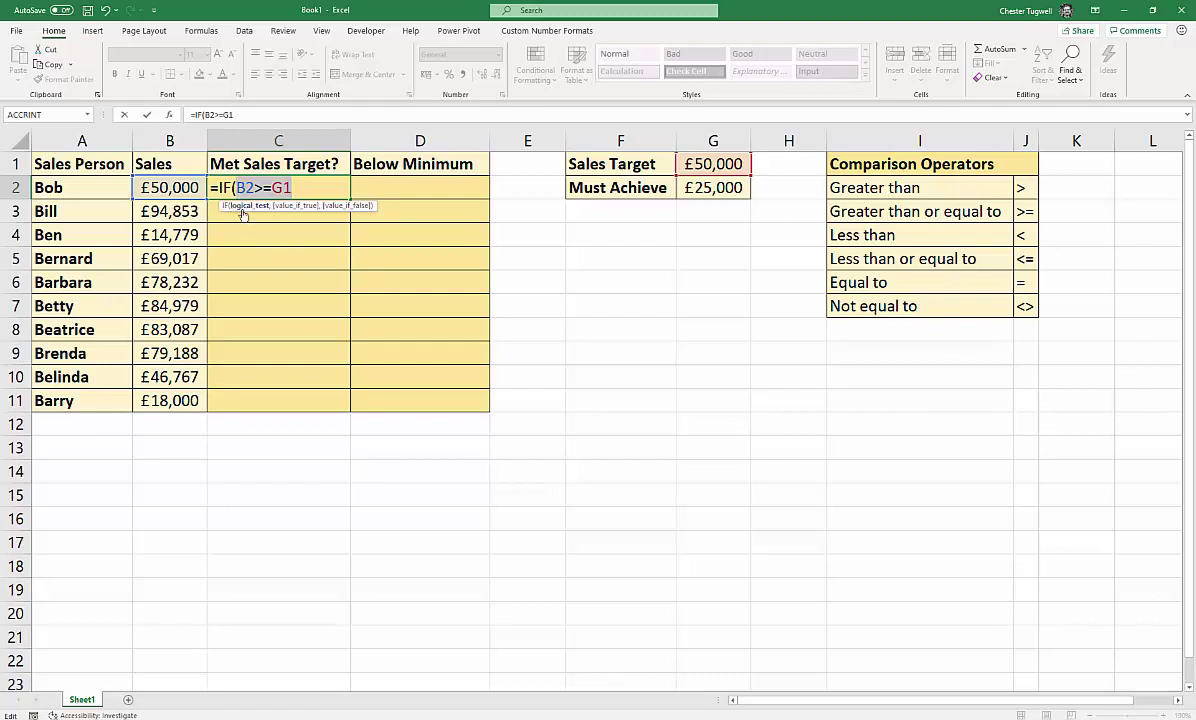
{"action": "left_click", "coordinate": [307, 187]}
{"action": "type", "text": ","}
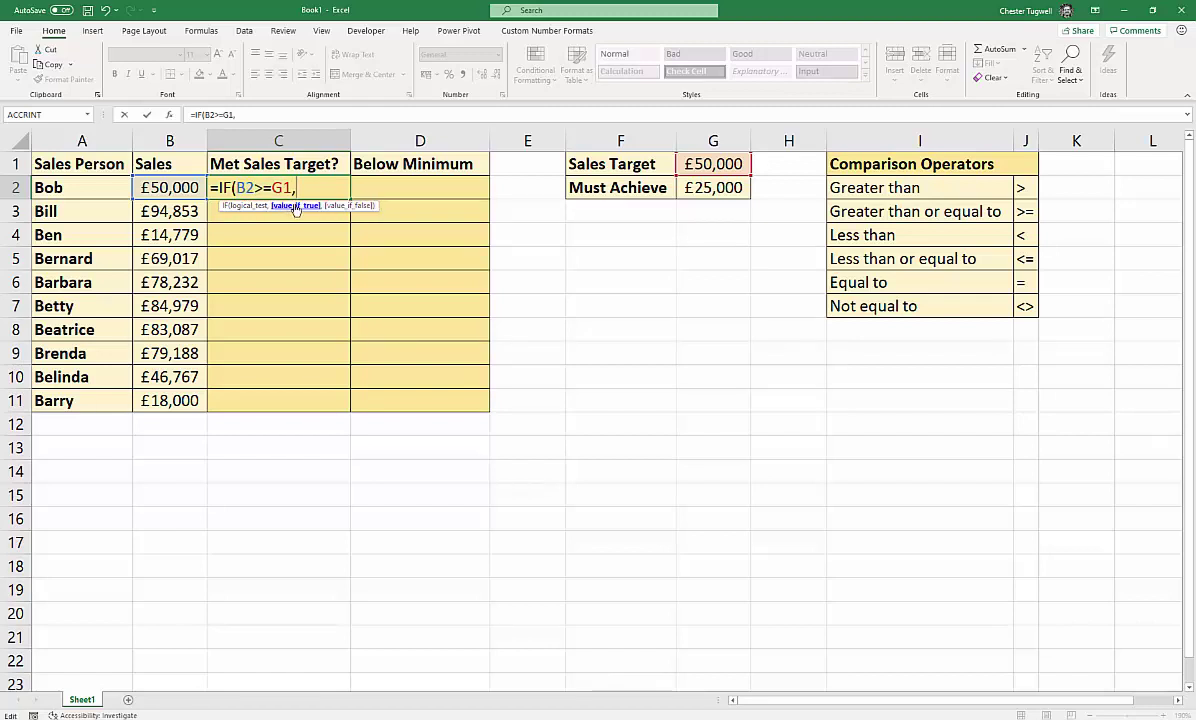
{"action": "type", "text": "\"Yes"}
{"action": "type", "text": "\","}
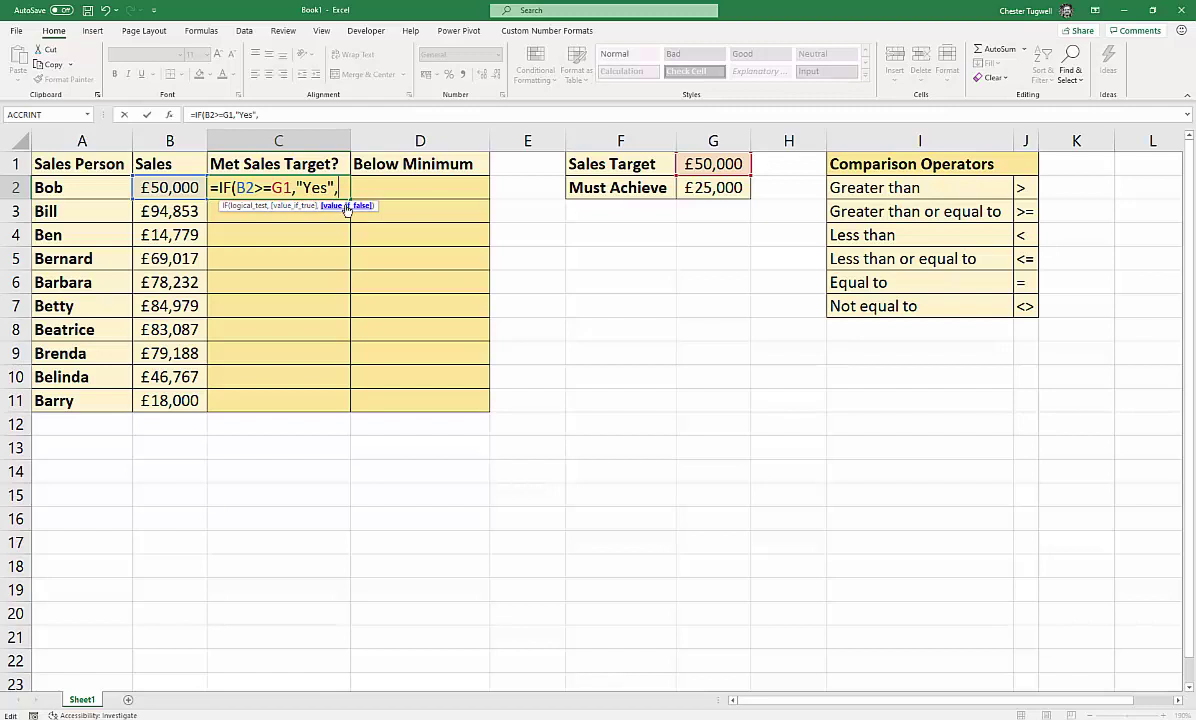
{"action": "type", "text": "\"No\")"}
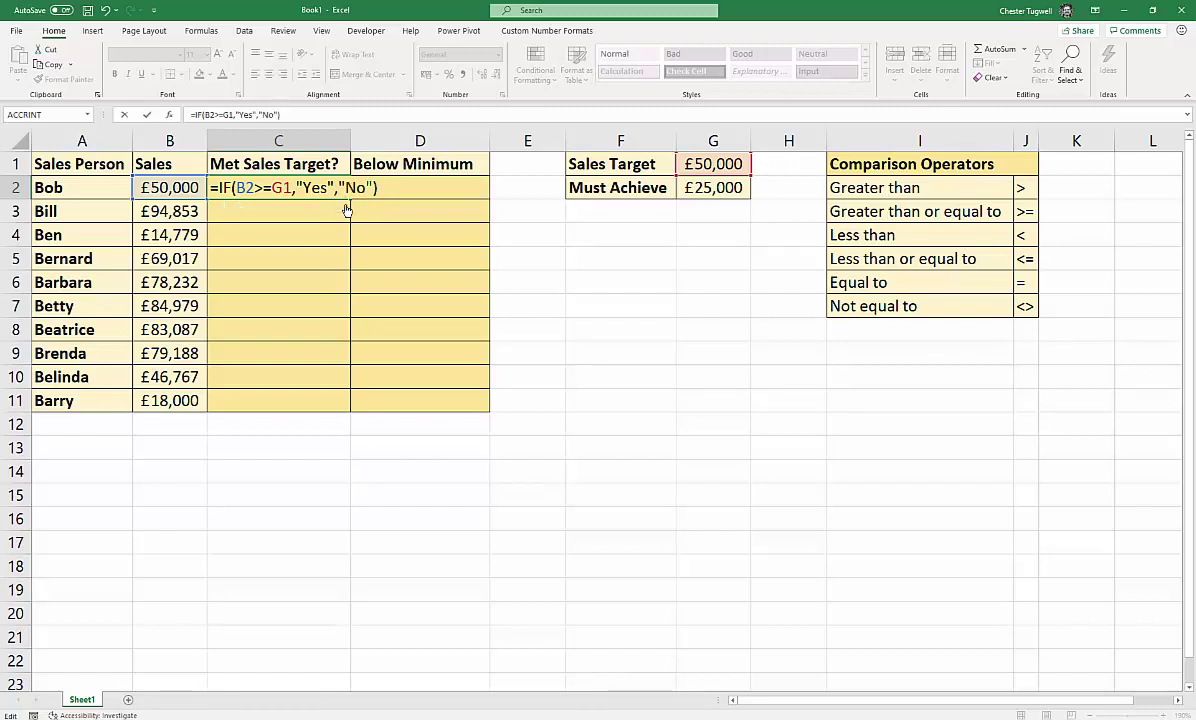
{"action": "key", "text": "Return"}
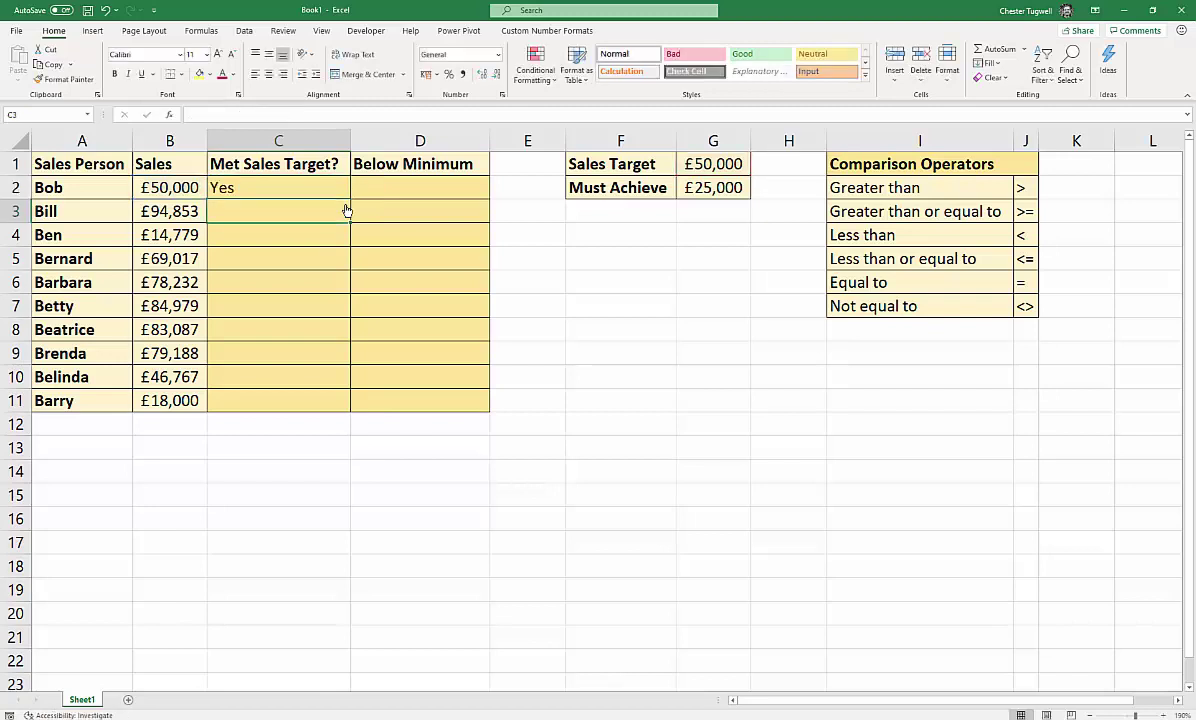
Make the target reference in C2's IF formula absolute as $G$1.
{"action": "left_click", "coordinate": [310, 191]}
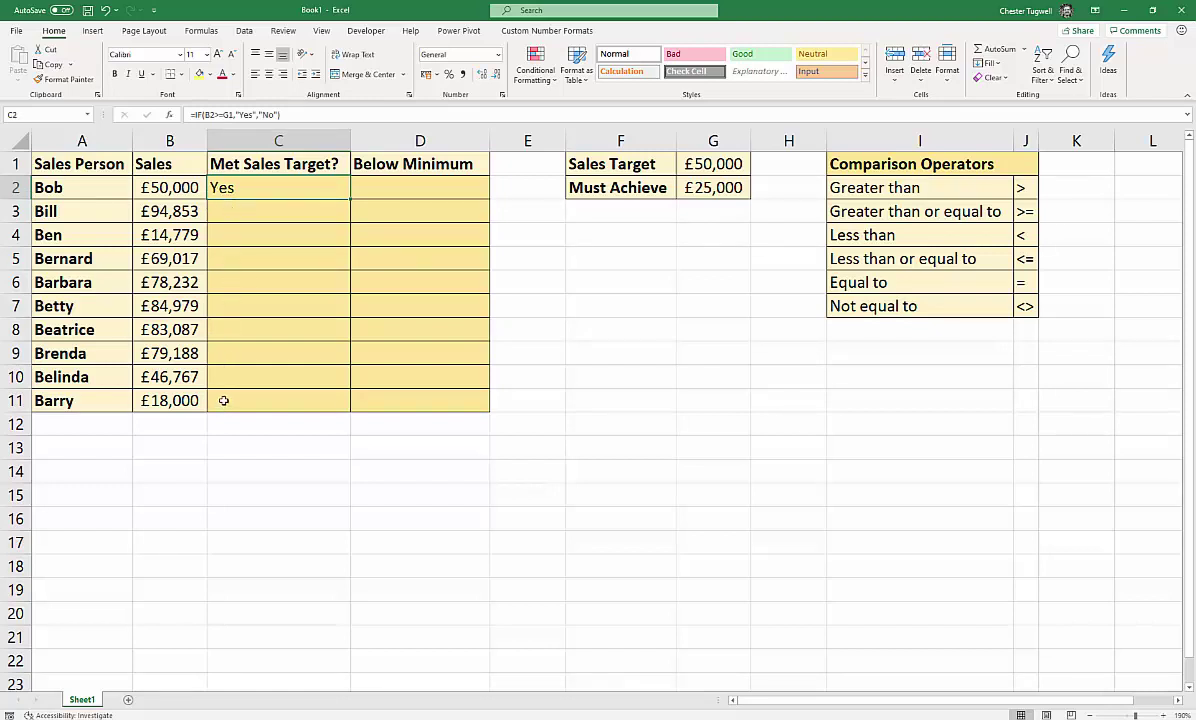
{"action": "double_click", "coordinate": [227, 188]}
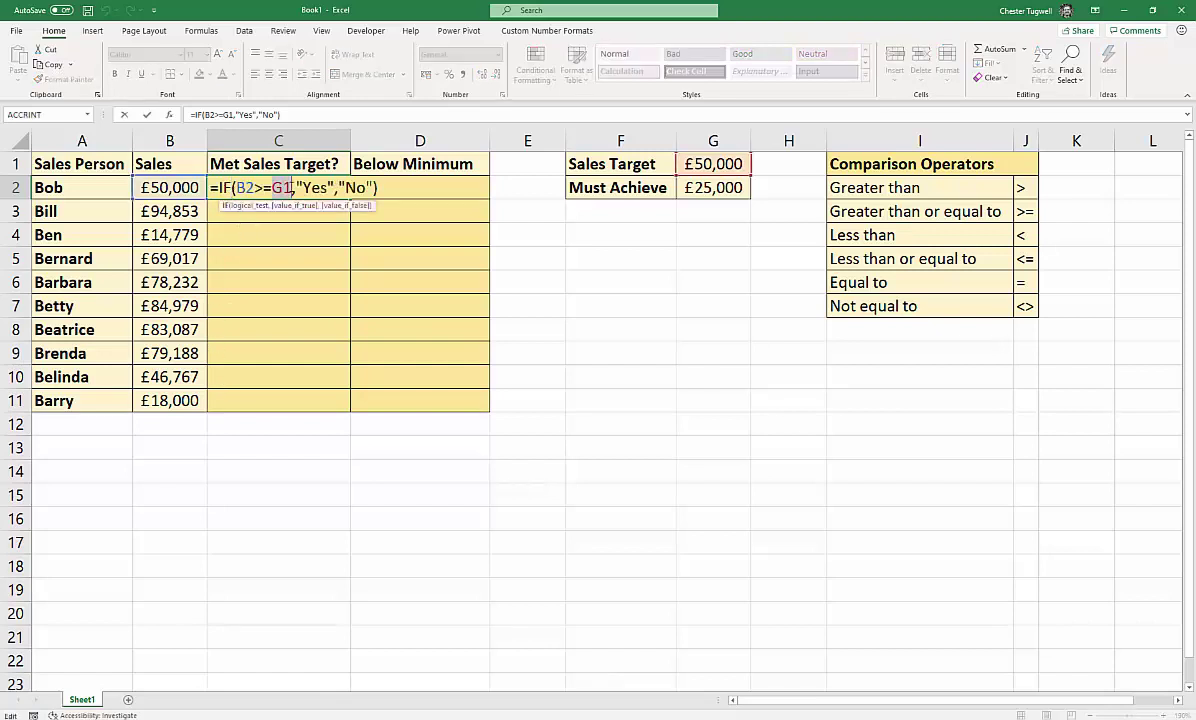
{"action": "double_click", "coordinate": [279, 188]}
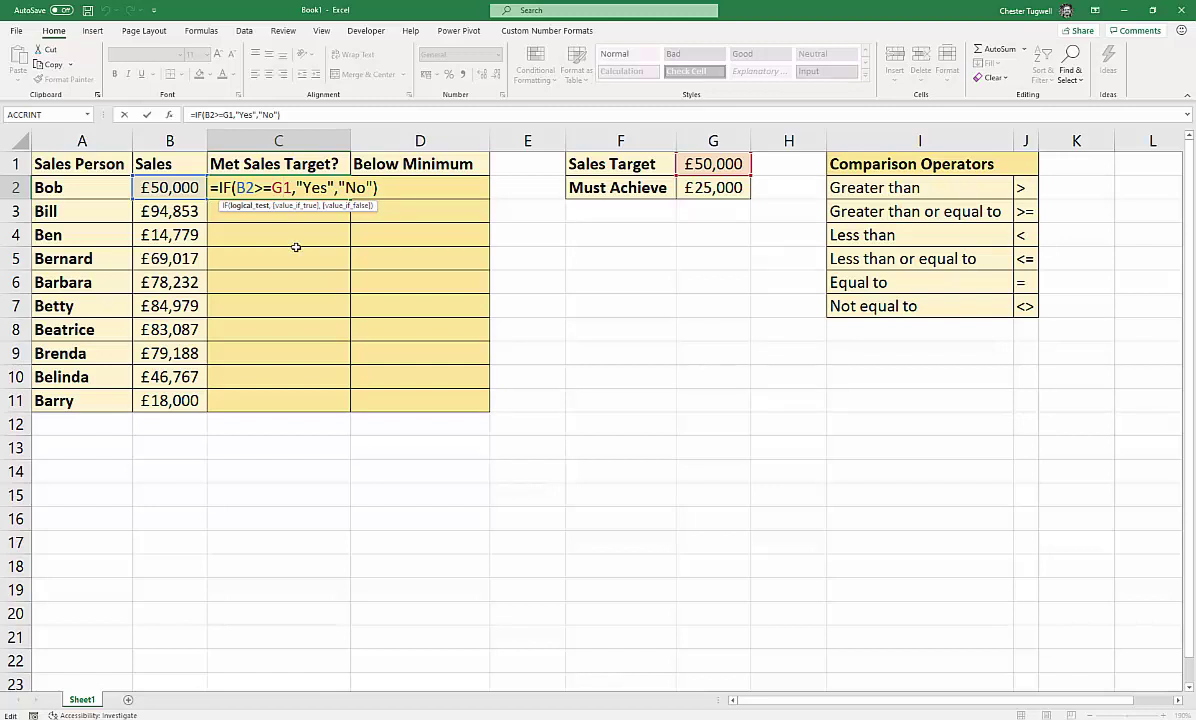
{"action": "key", "text": "F4"}
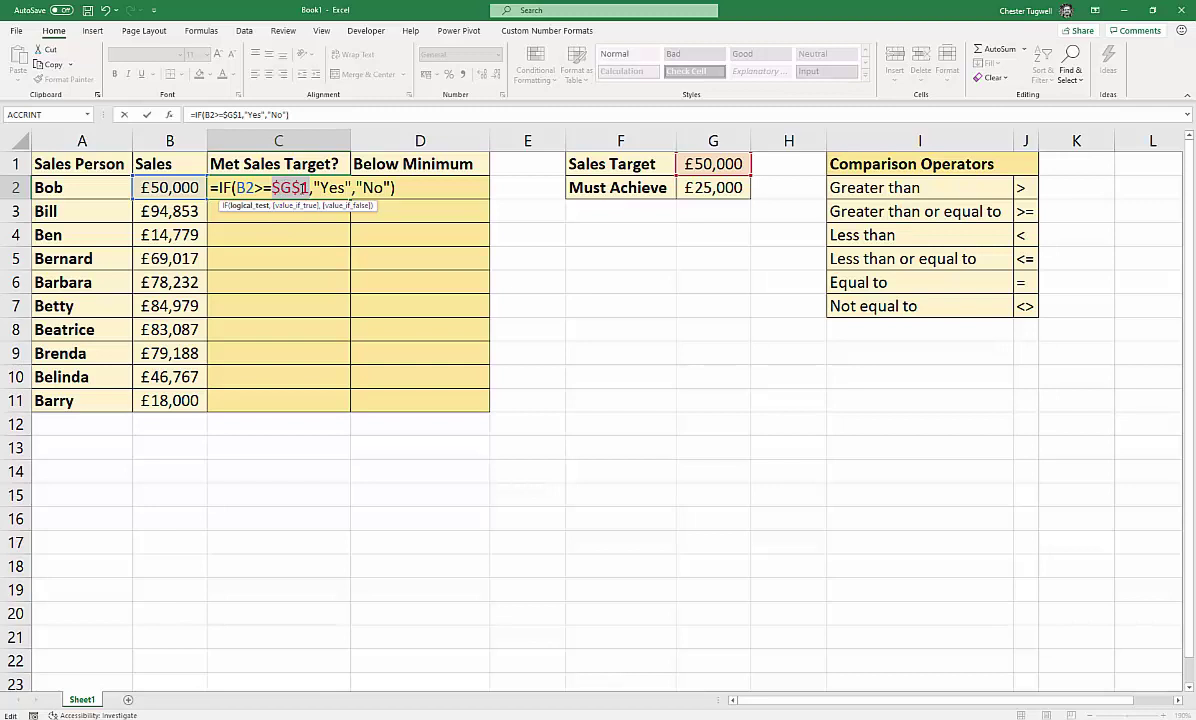
{"action": "key", "text": "ctrl+Return"}
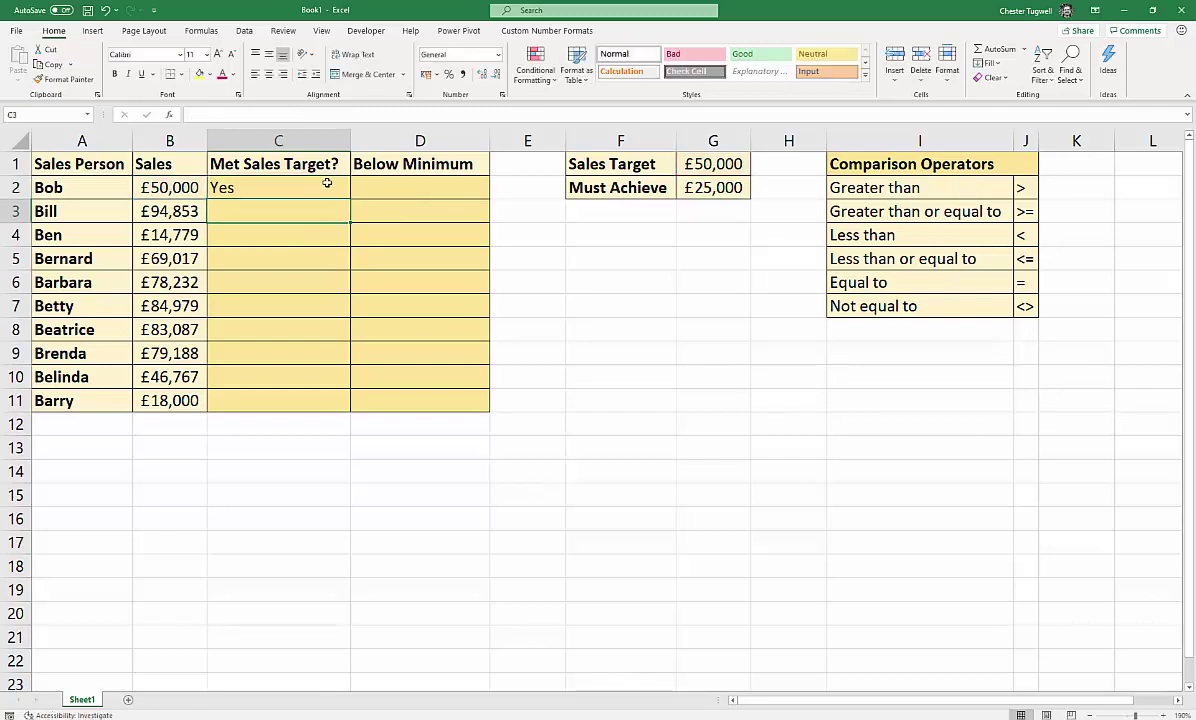
Fill the Met Sales Target? formula from C2 down to C11 for all ten salespeople.
{"action": "double_click", "coordinate": [346, 197]}
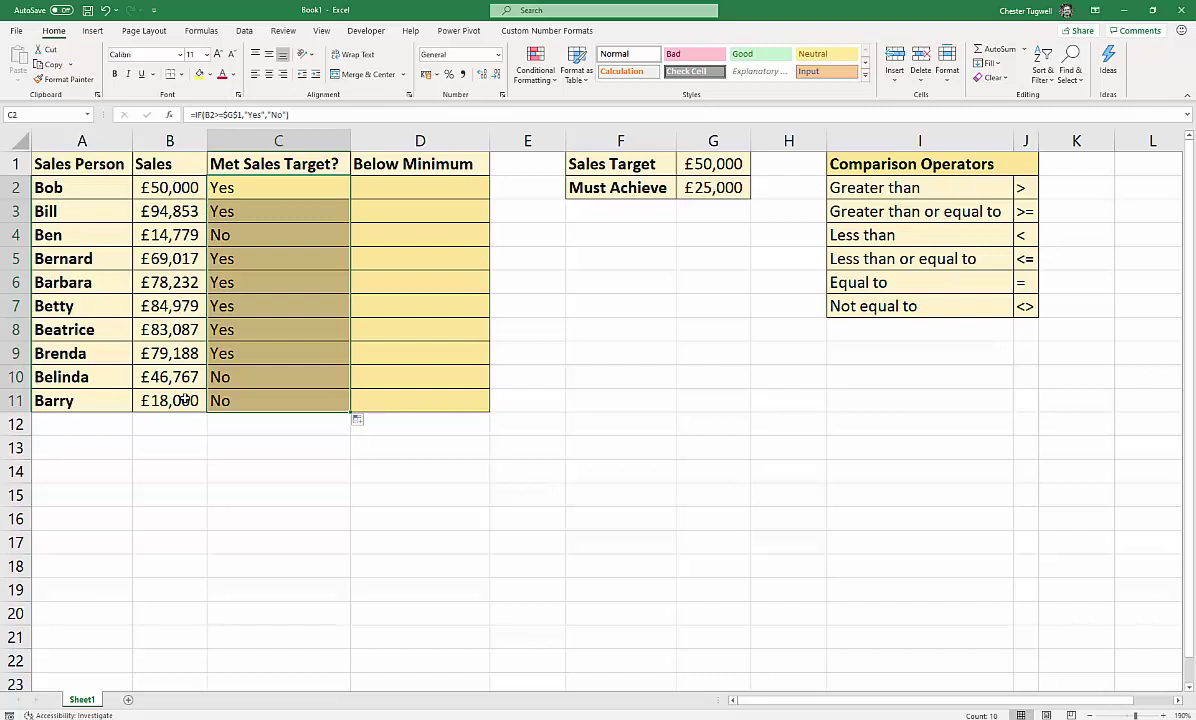
{"action": "left_click", "coordinate": [385, 186]}
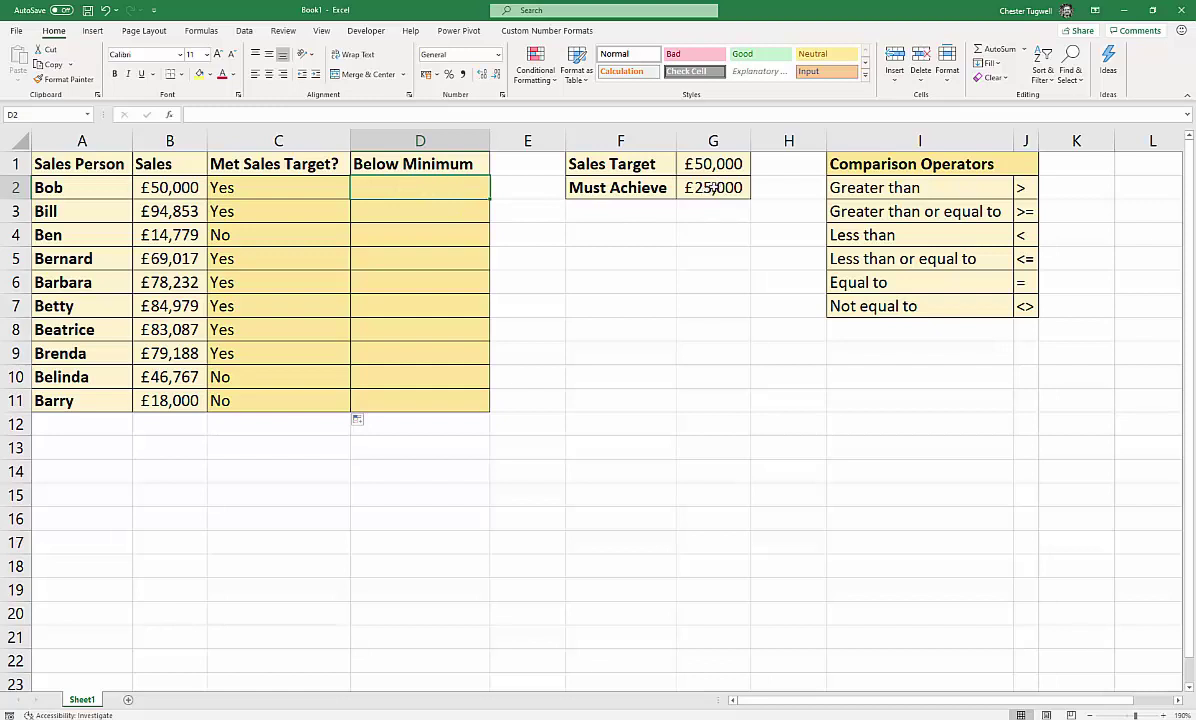
Enter =B2<G2 in D2 to compare sales against the £25,000 minimum.
{"action": "type", "text": "="}
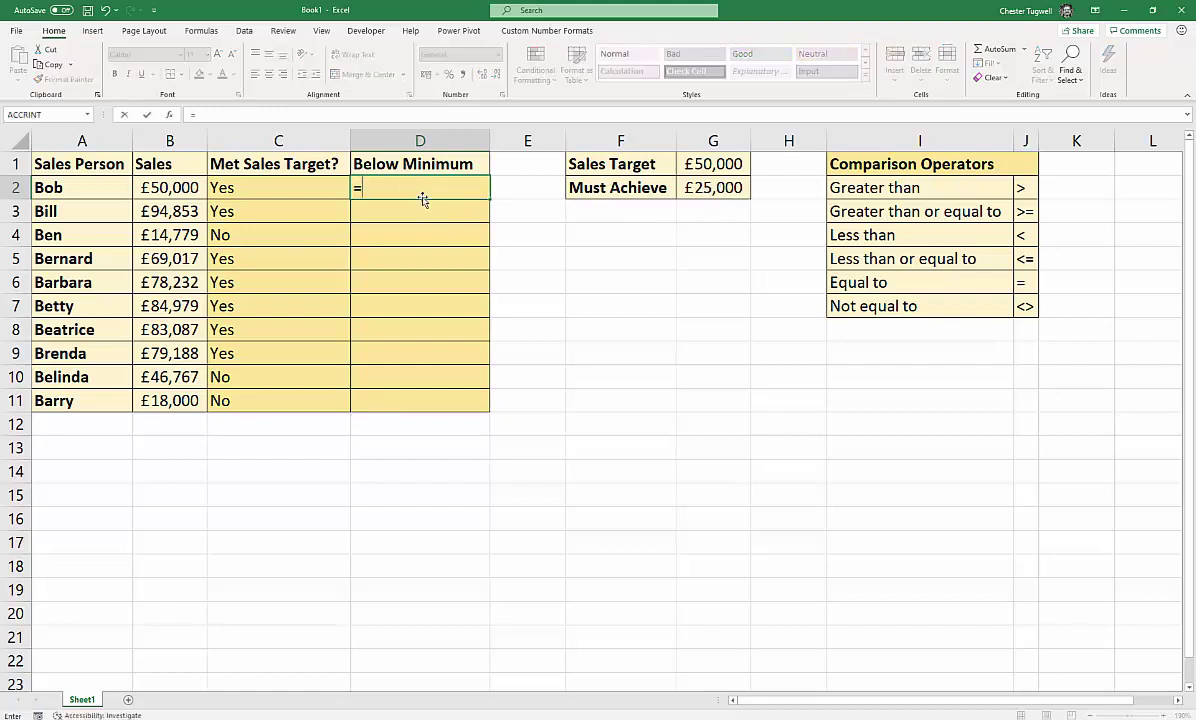
{"action": "left_click", "coordinate": [178, 187]}
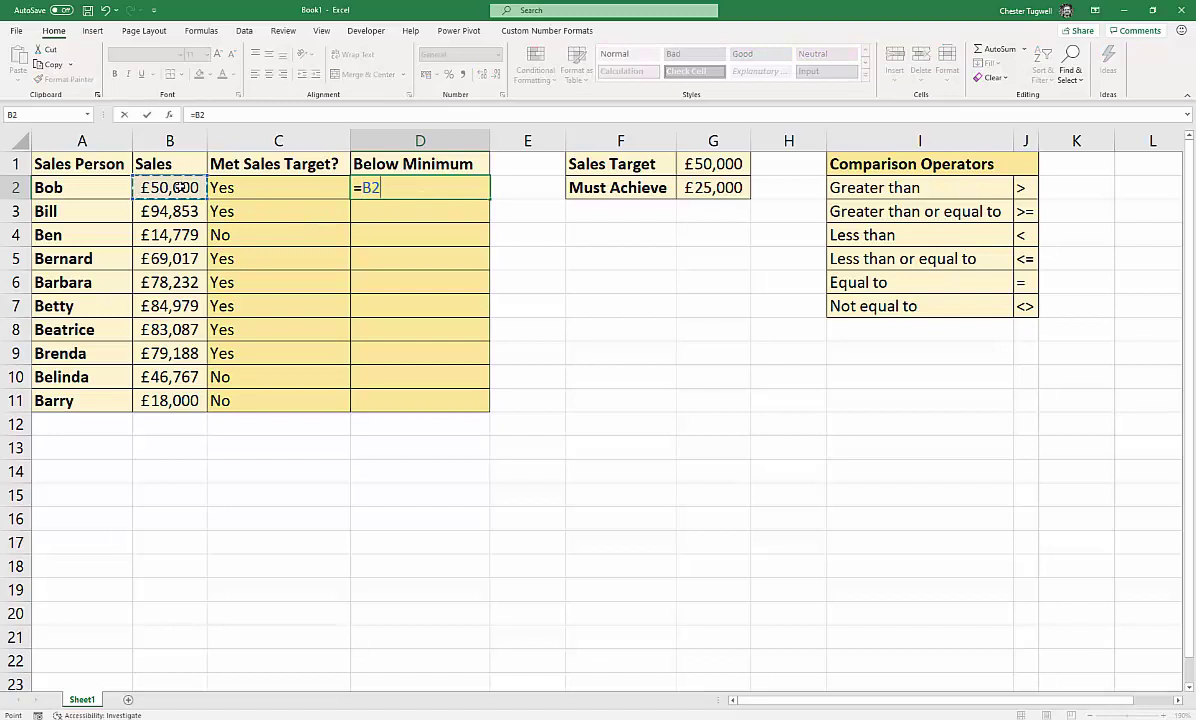
{"action": "type", "text": ","}
{"action": "left_click", "coordinate": [677, 181]}
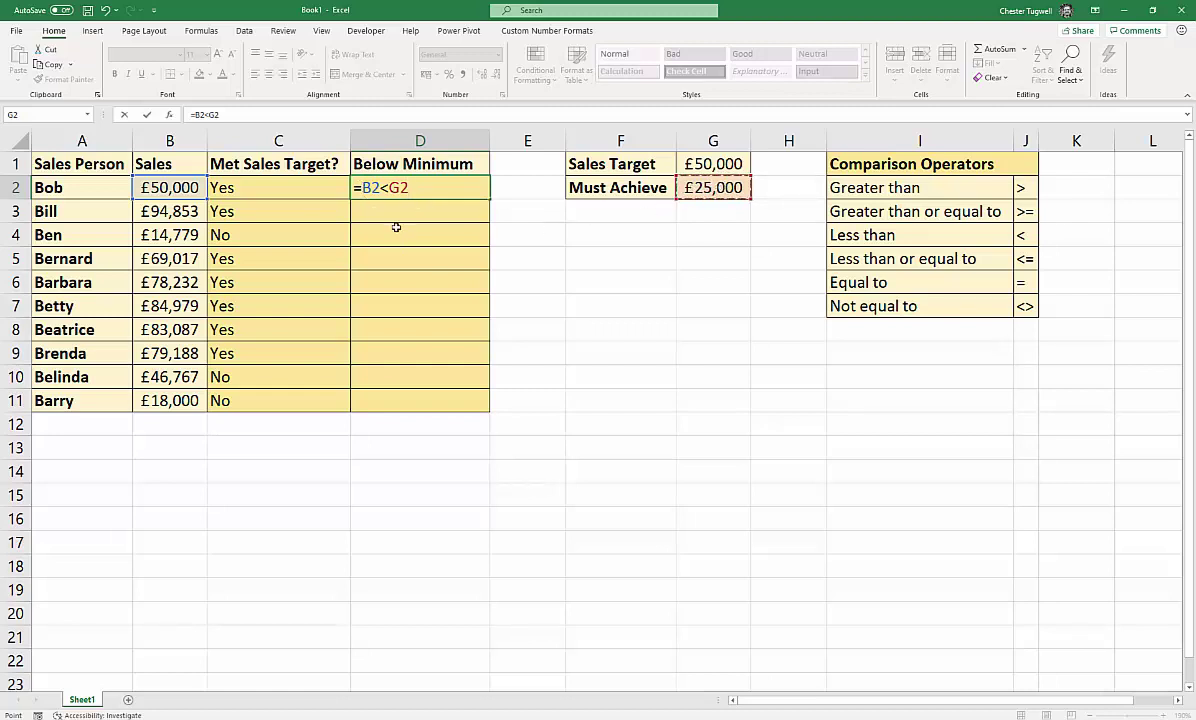
{"action": "key", "text": "Return"}
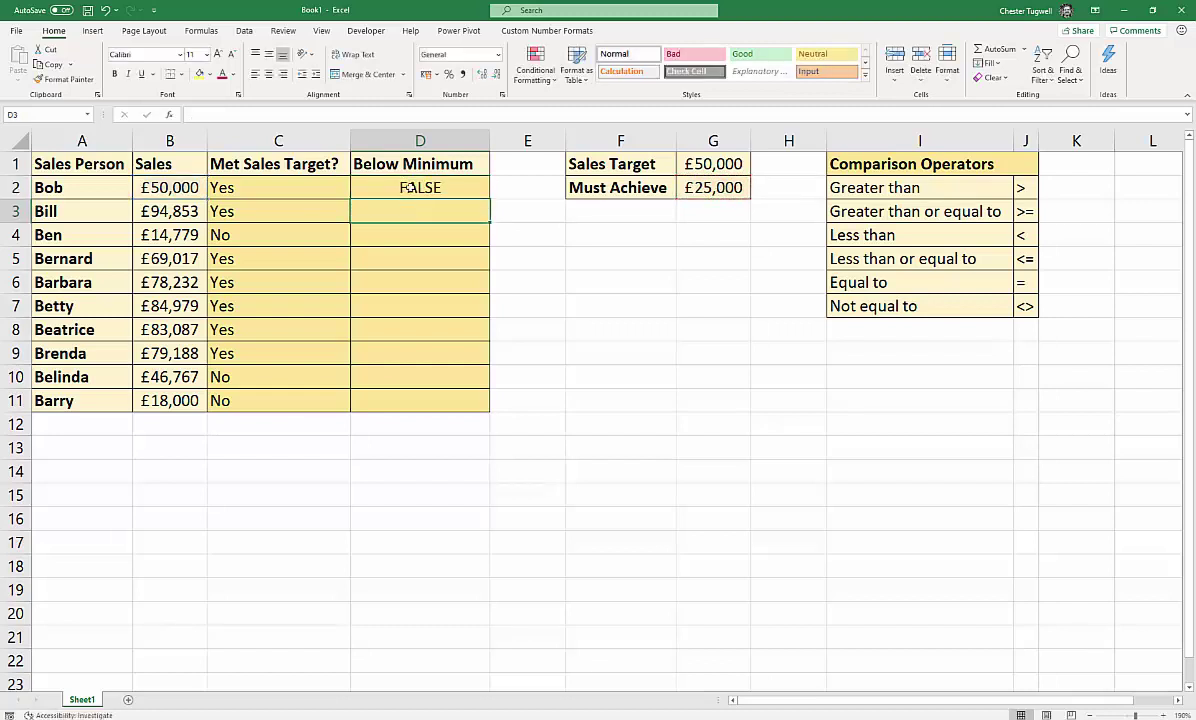
Rewrite D2 as =IF(B2<$G$2,"Yes","No") with the minimum locked, showing No.
{"action": "double_click", "coordinate": [410, 187]}
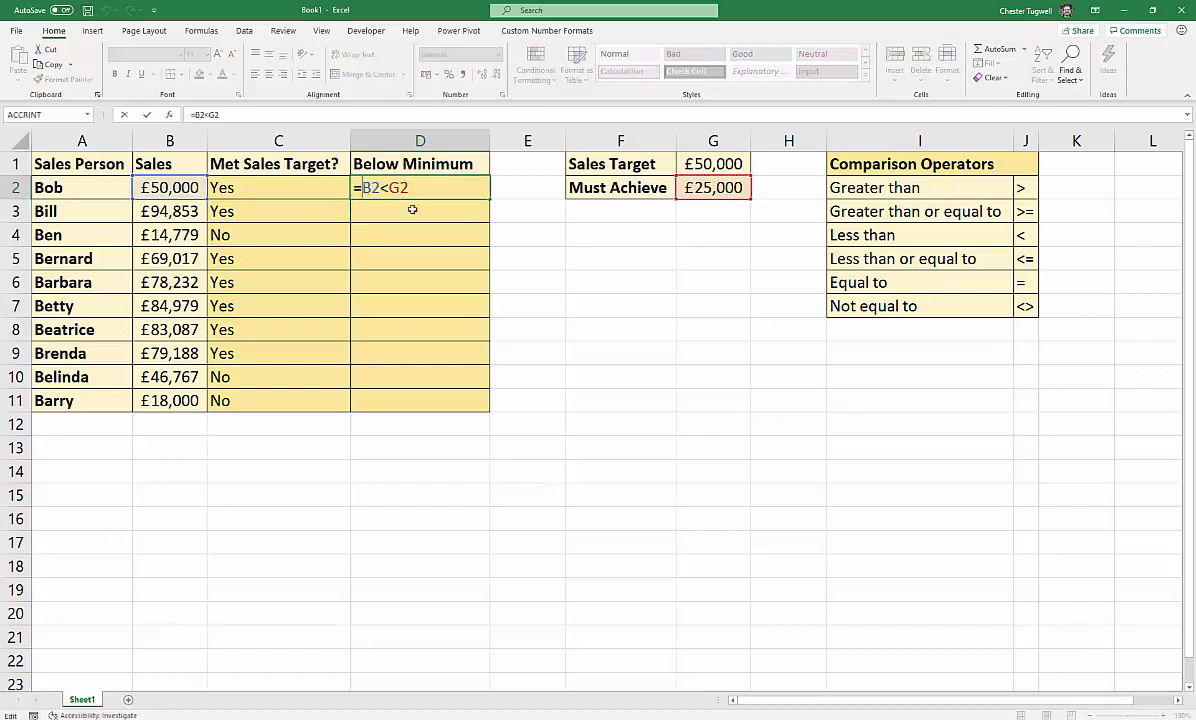
{"action": "type", "text": "IF(B2<G2"}
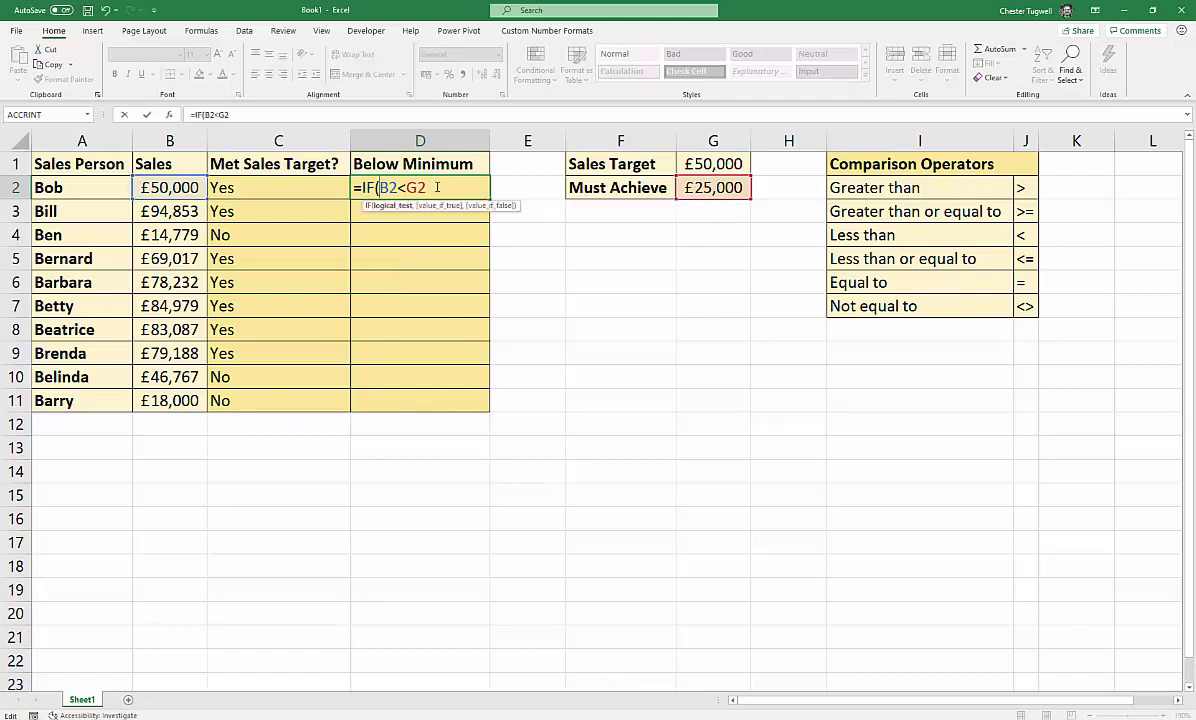
{"action": "type", "text": ",\"Yes\",\"no\""}
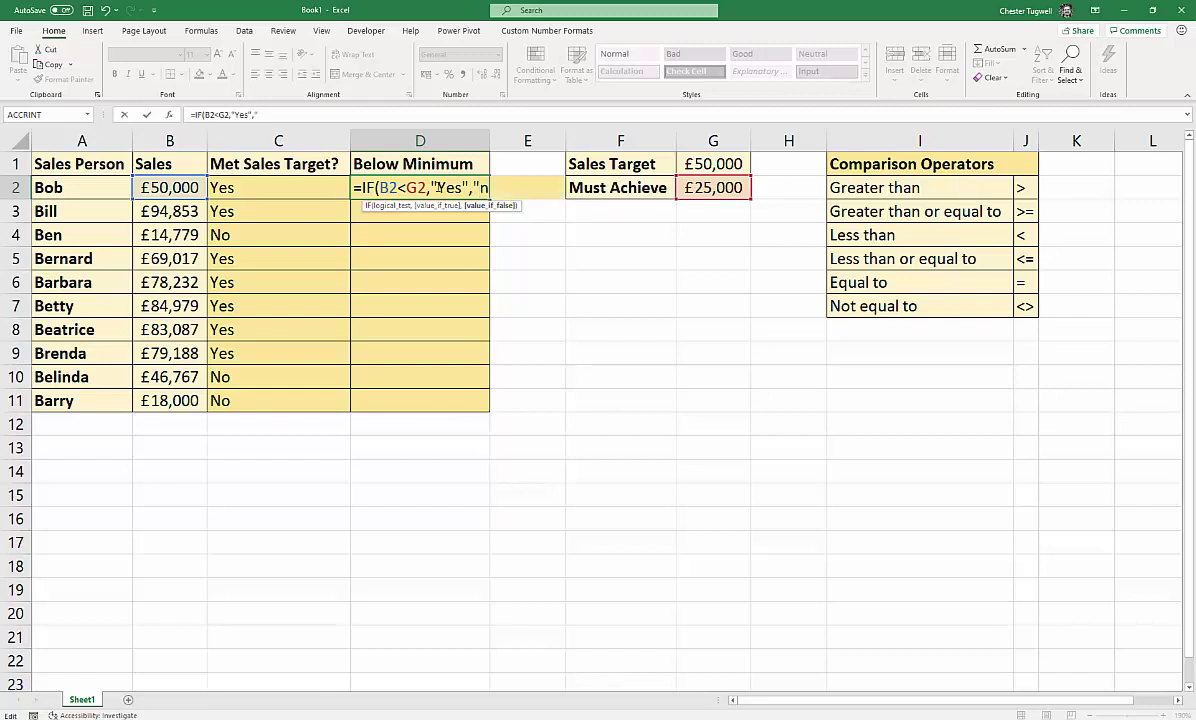
{"action": "key", "text": "BackSpace"}
{"action": "key", "text": "BackSpace"}
{"action": "key", "text": "BackSpace"}
{"action": "type", "text": "No\")"}
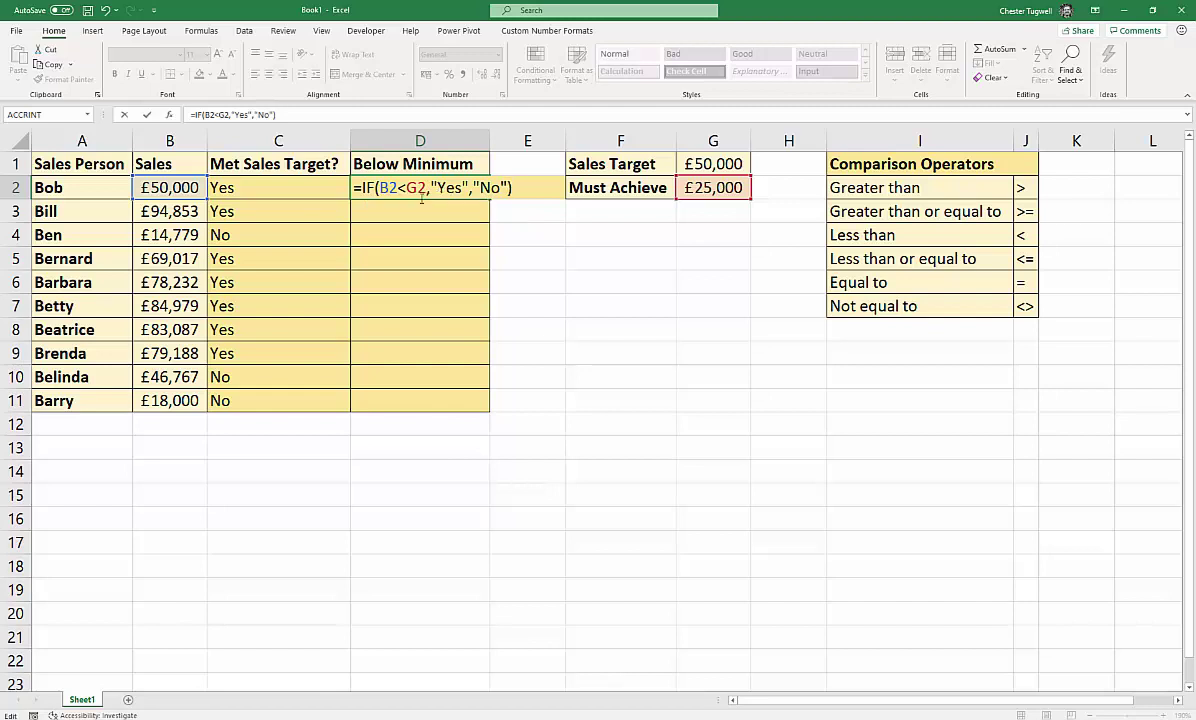
{"action": "left_click", "coordinate": [421, 187]}
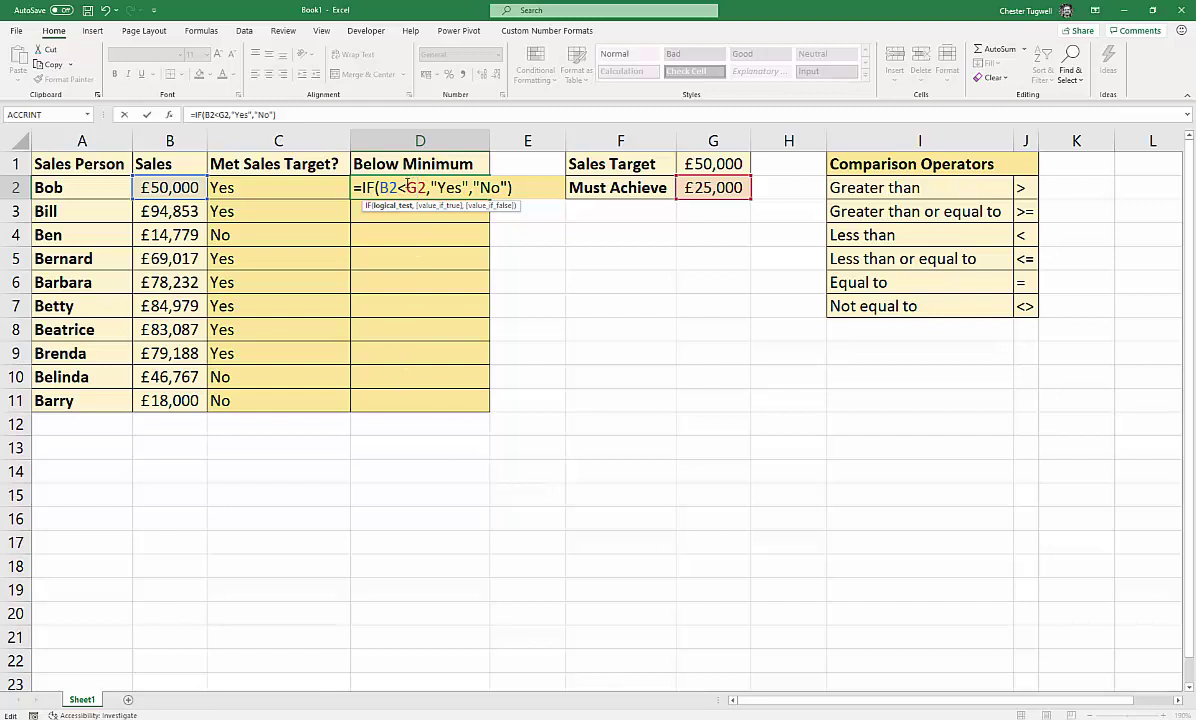
{"action": "double_click", "coordinate": [414, 187]}
{"action": "left_click", "coordinate": [419, 188]}
{"action": "key", "text": "F4"}
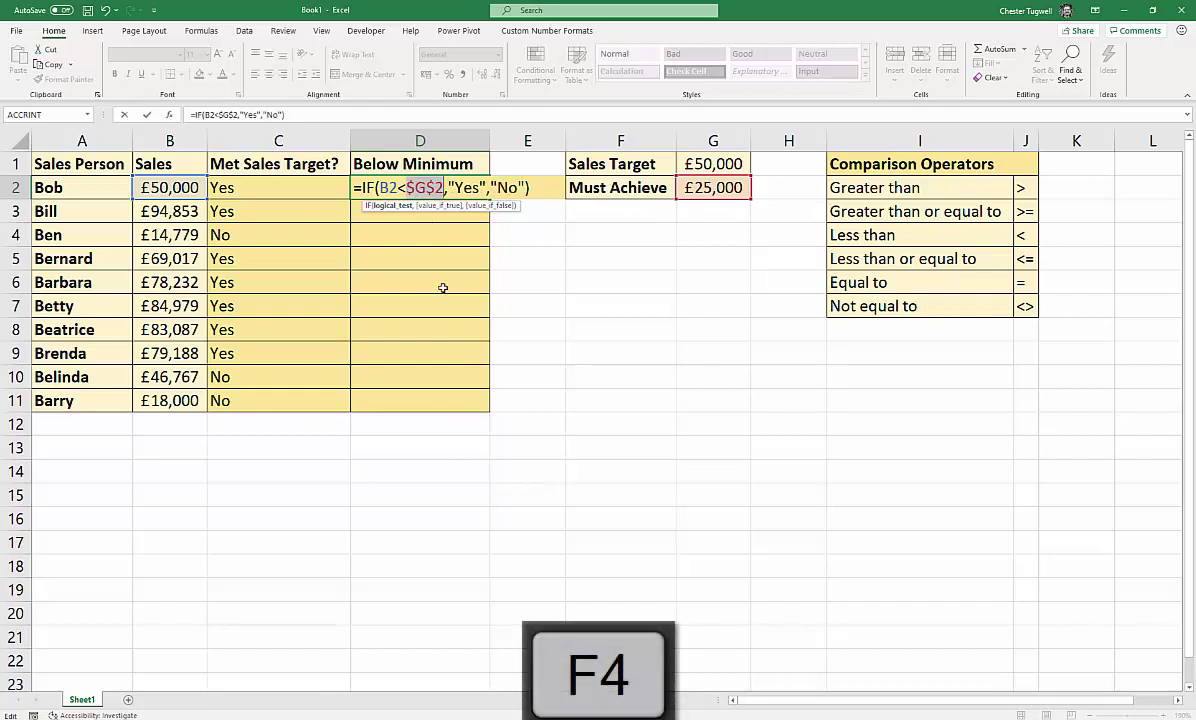
{"action": "key", "text": "ctrl+Return"}
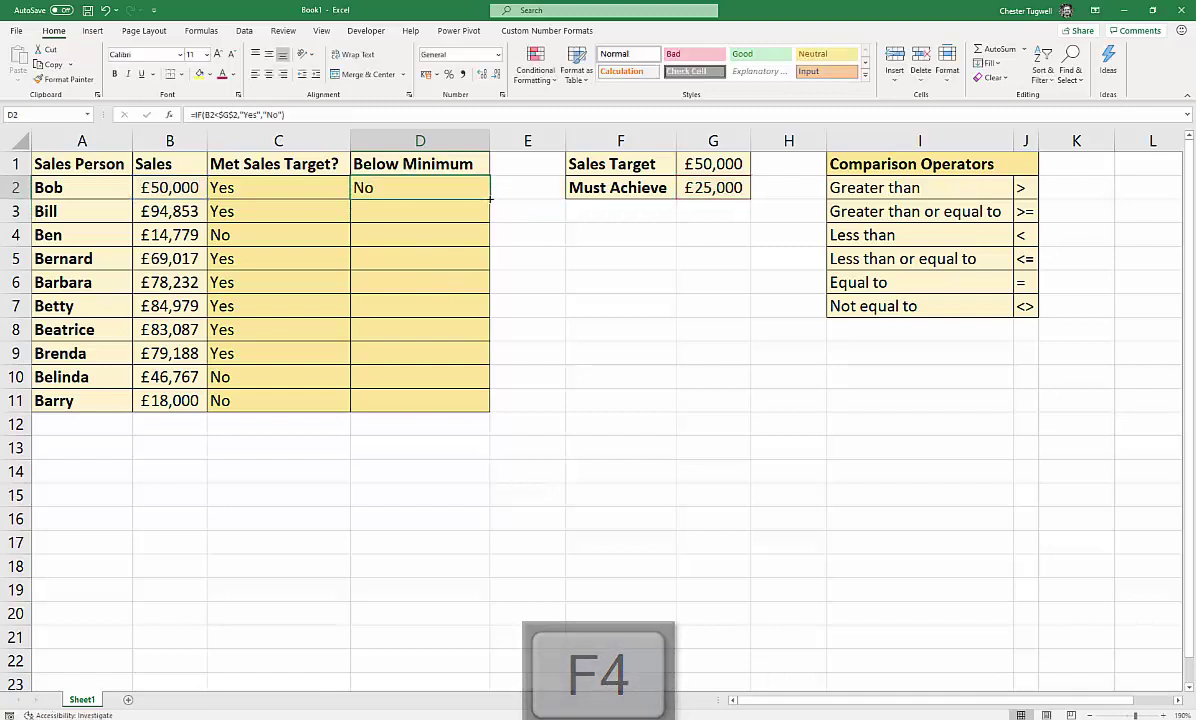
Fill the Below Minimum formula from D2 down to D11 and verify the results in D4, B11 and D11.
{"action": "double_click", "coordinate": [491, 199]}
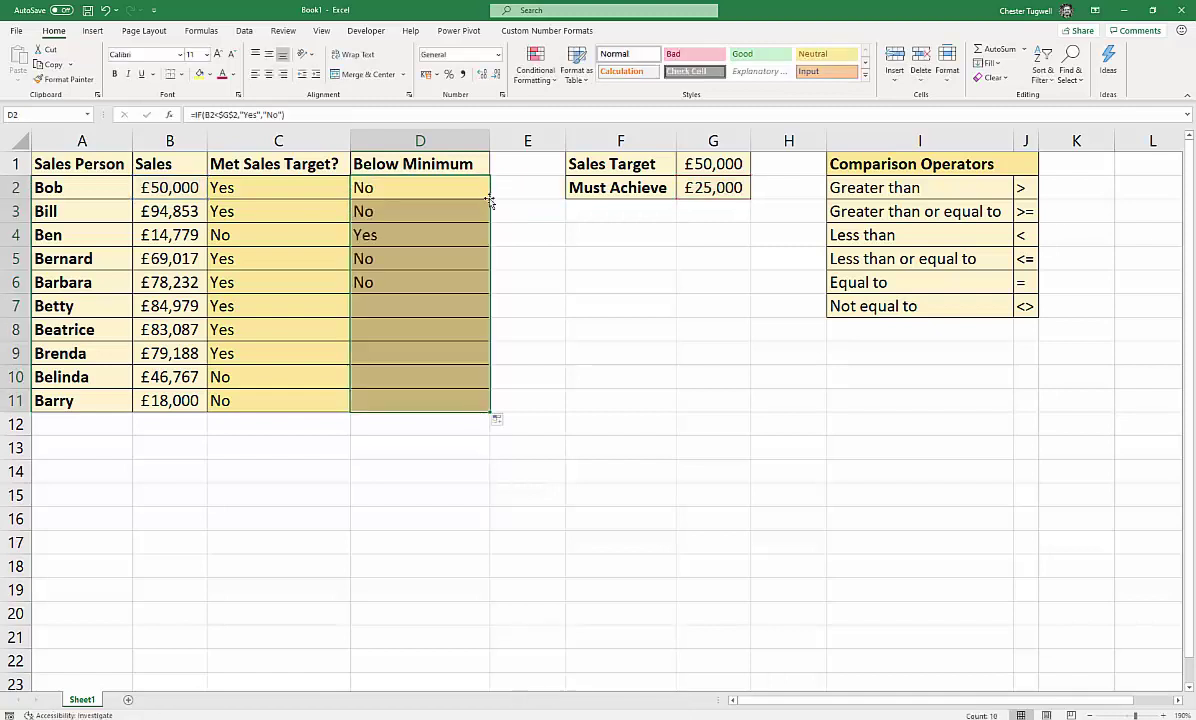
{"action": "left_click", "coordinate": [381, 235]}
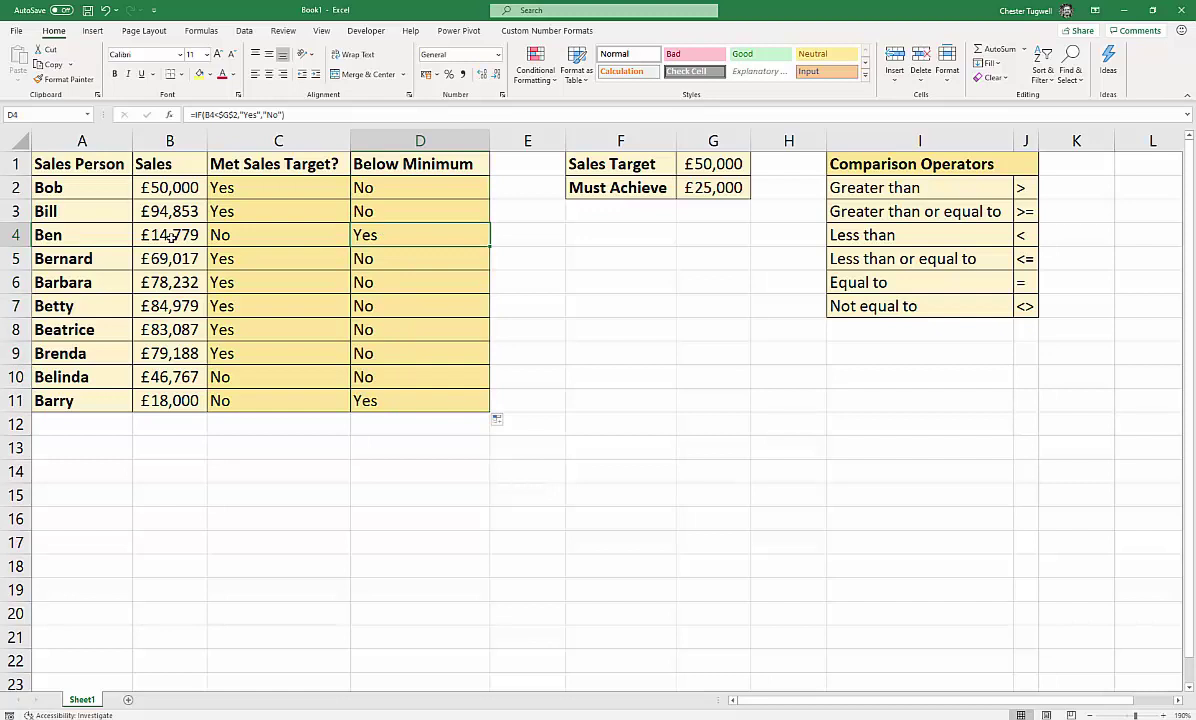
{"action": "left_click", "coordinate": [160, 404]}
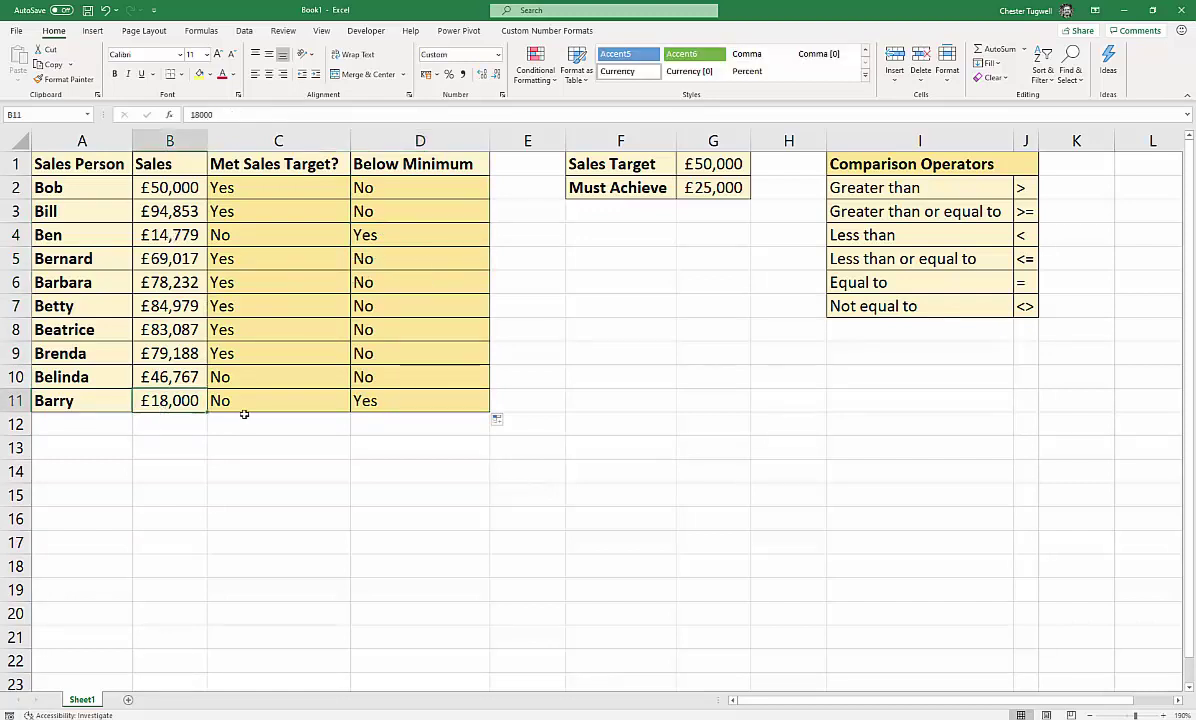
{"action": "left_click", "coordinate": [387, 401]}
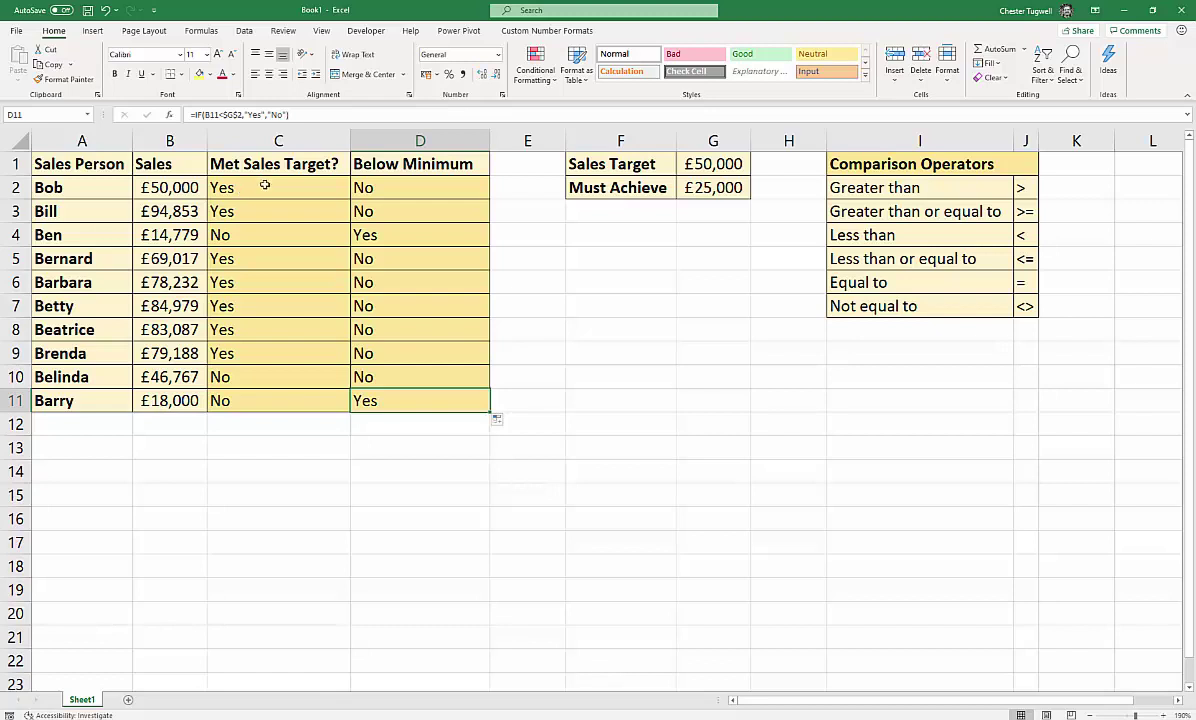
{"action": "left_click", "coordinate": [411, 187]}
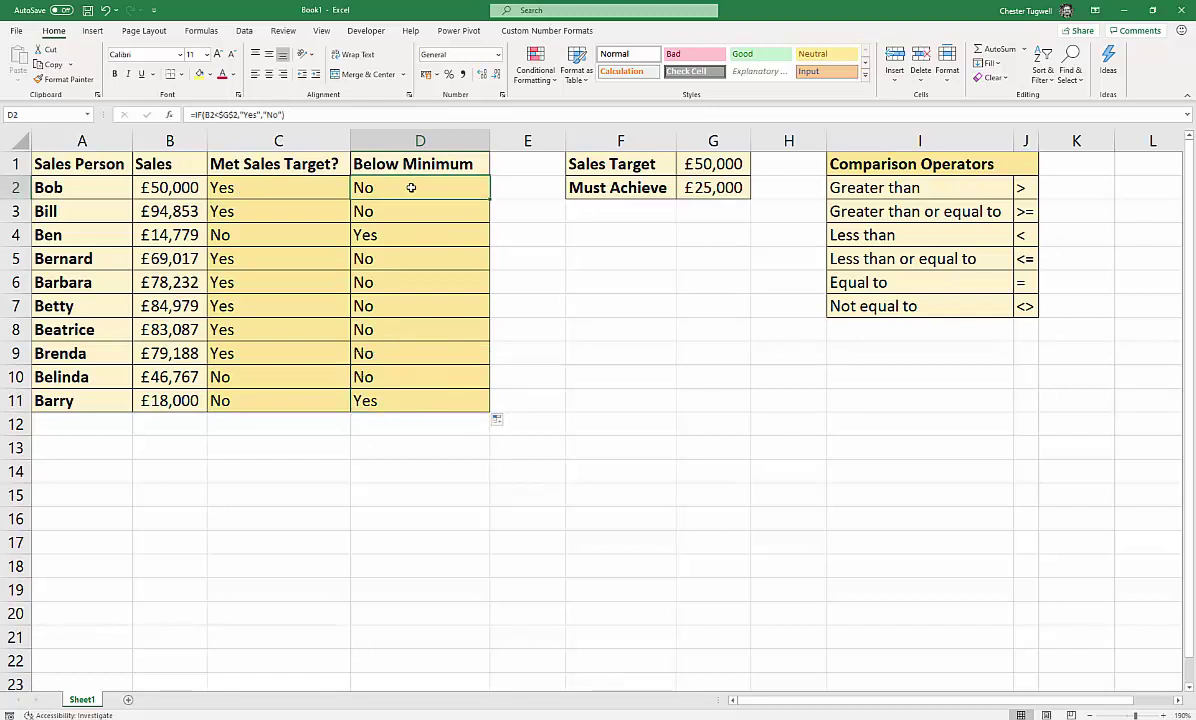